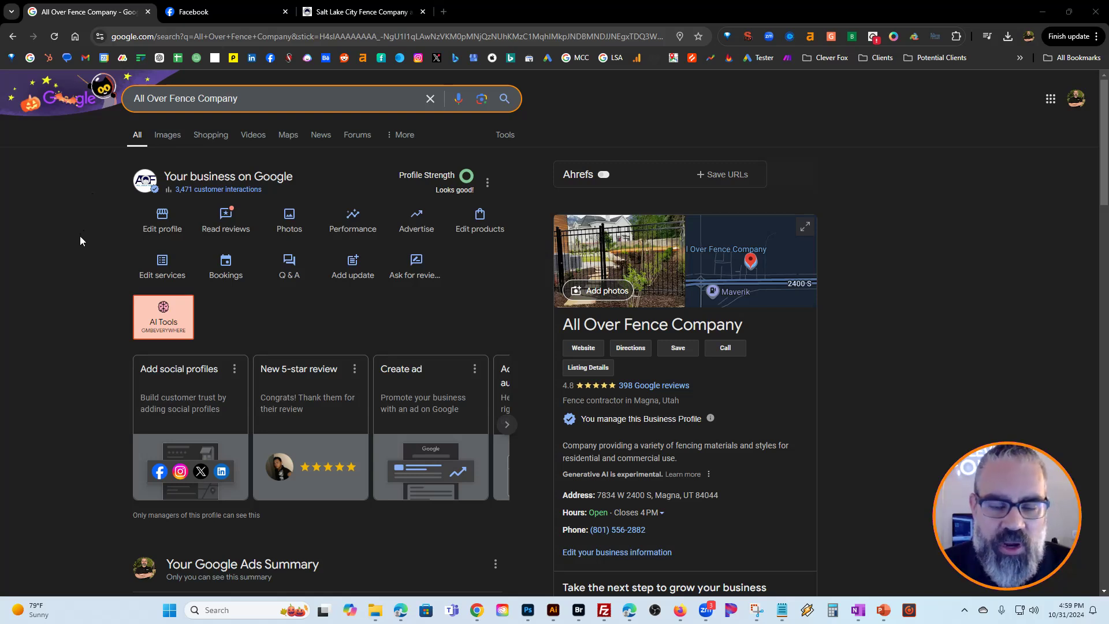
- Start a new update post on All Over Fence Company's business profile
{"action": "scroll", "coordinate": [79, 241], "scroll_direction": "down", "scroll_amount": 1}
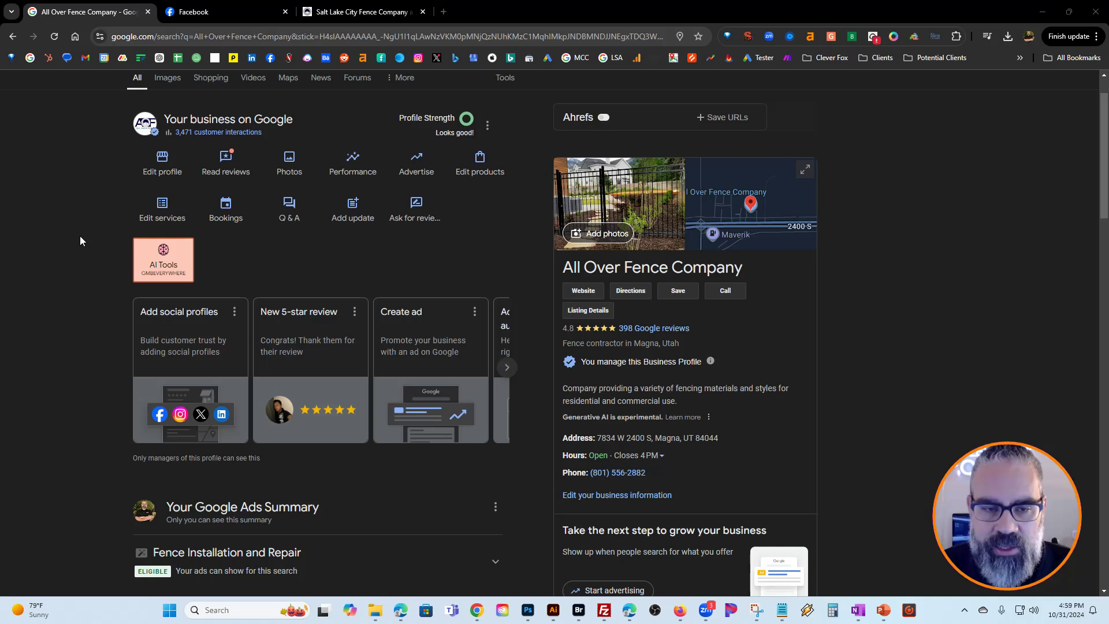
{"action": "scroll", "coordinate": [80, 241], "scroll_direction": "up", "scroll_amount": 1}
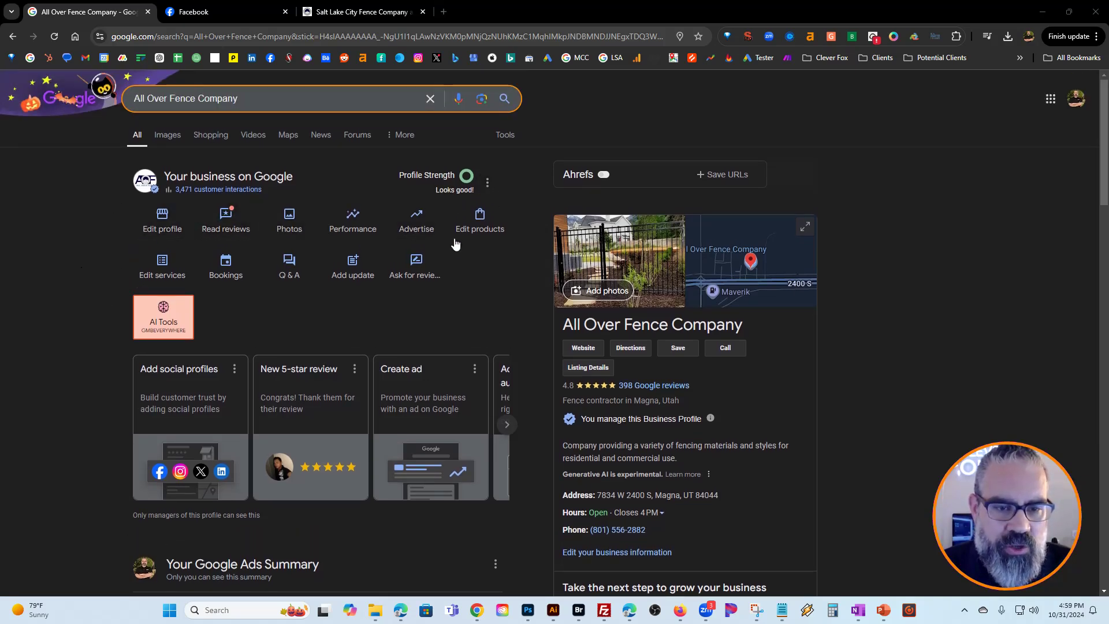
{"action": "left_click", "coordinate": [356, 260]}
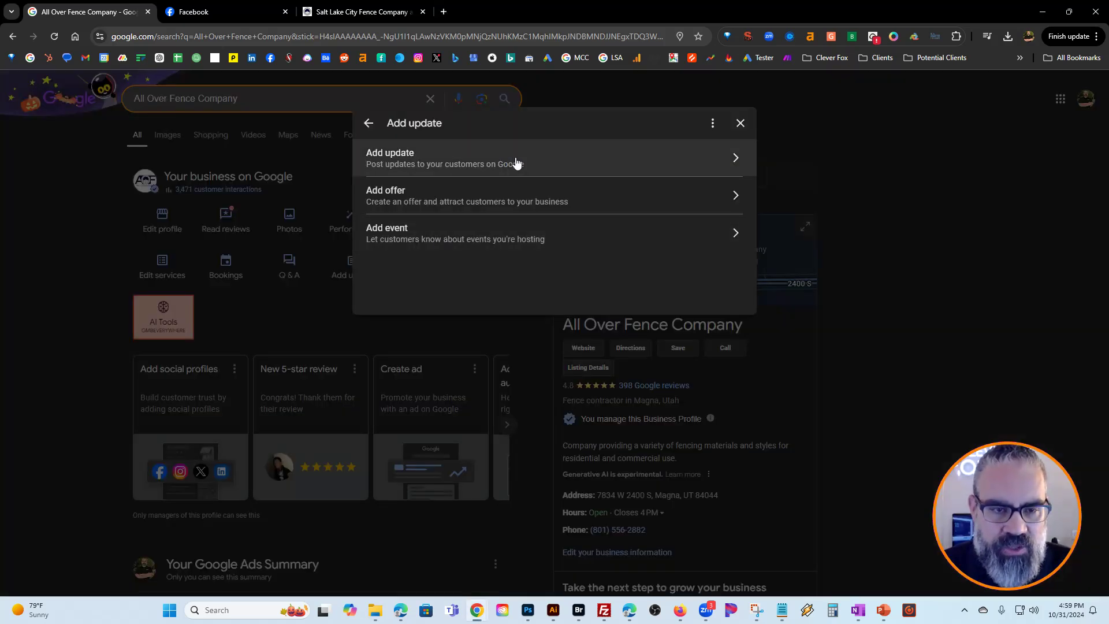
{"action": "left_click", "coordinate": [508, 159]}
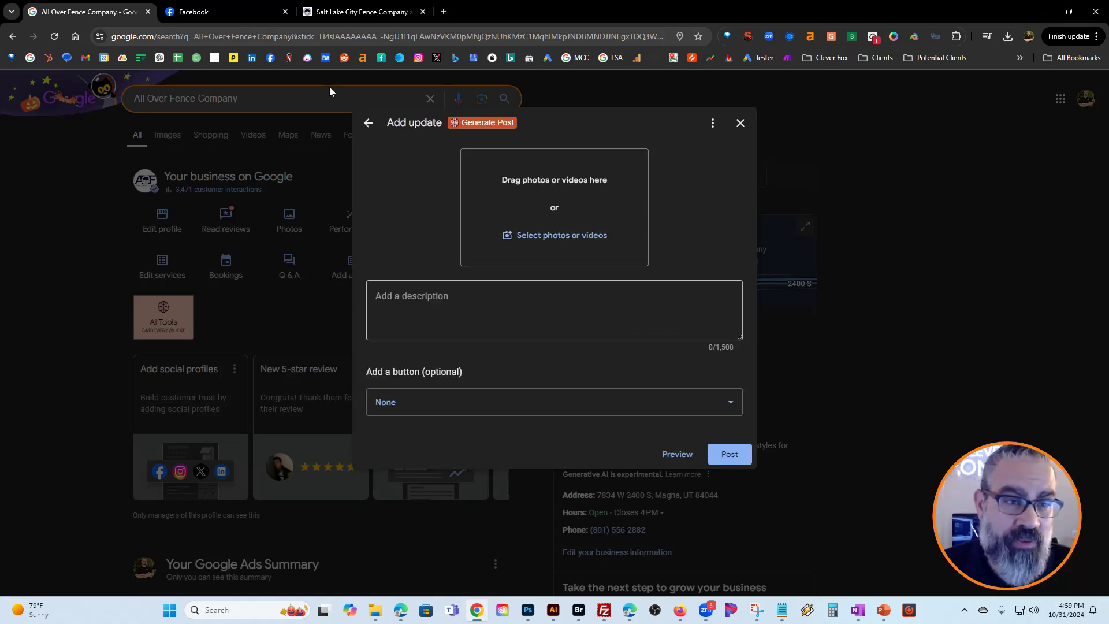
- Add the two ornamental fence and patio photos from today's Downloads files to the update post
{"action": "left_click", "coordinate": [228, 11]}
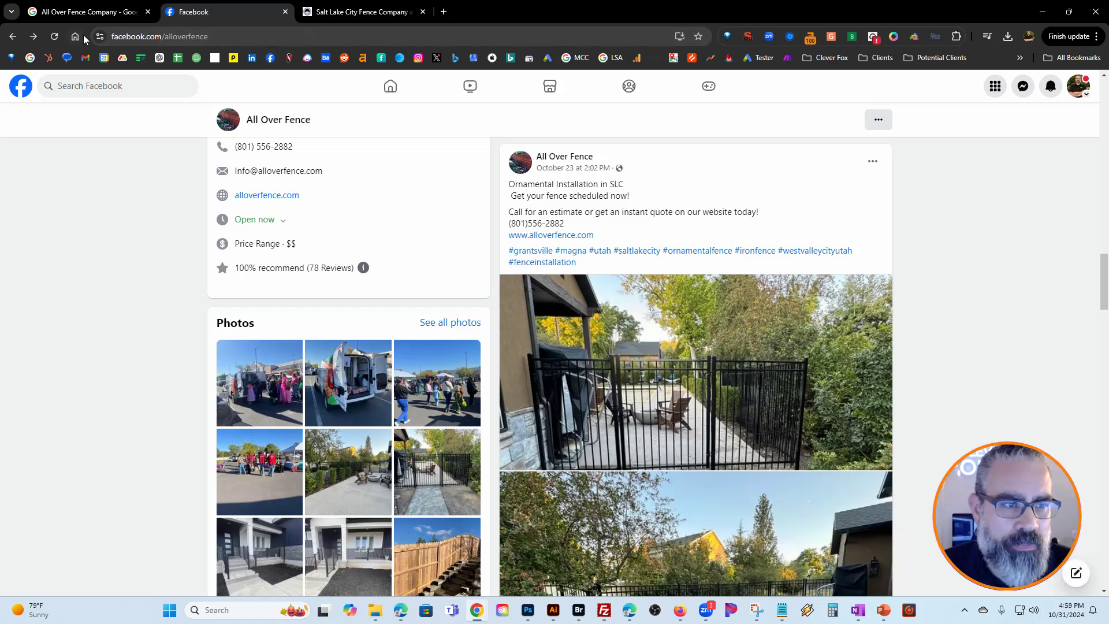
{"action": "left_click", "coordinate": [102, 13]}
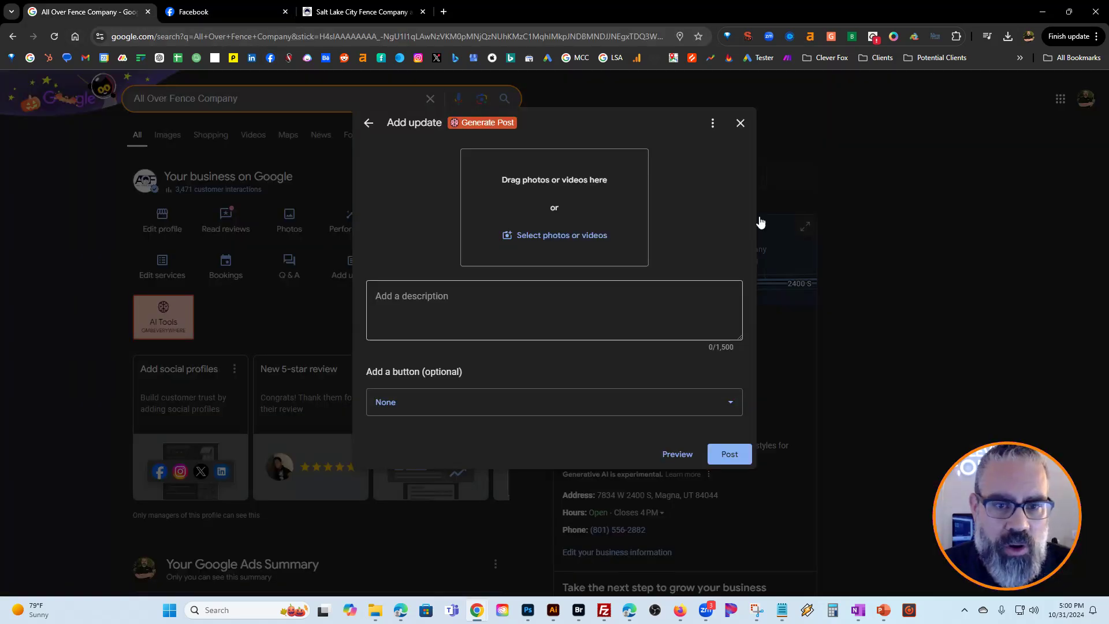
{"action": "left_click", "coordinate": [544, 237]}
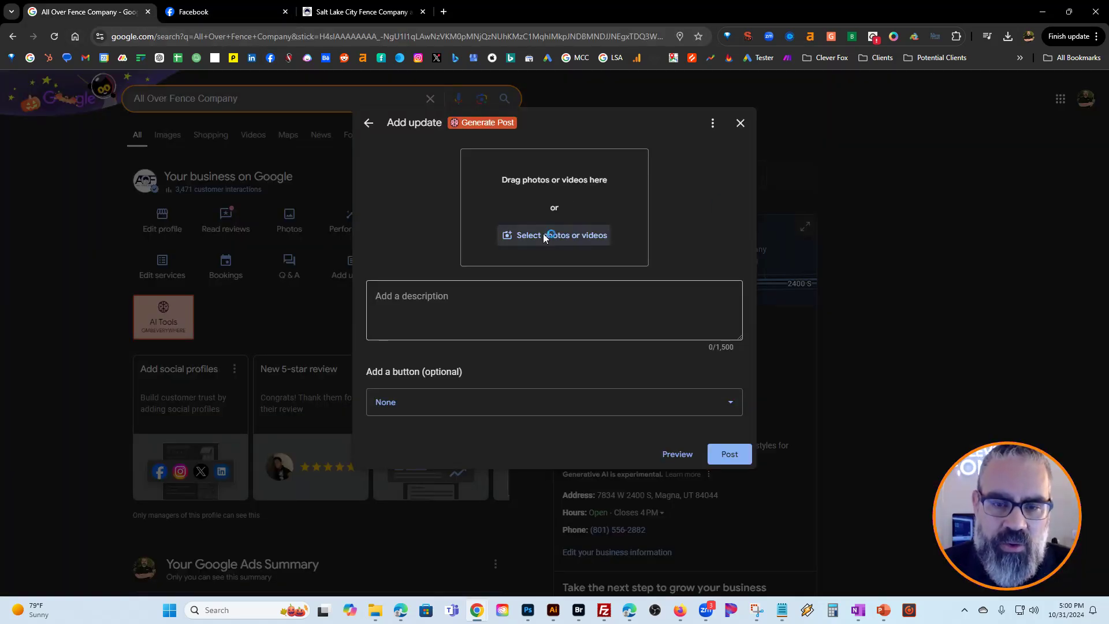
{"action": "left_click", "coordinate": [231, 125]}
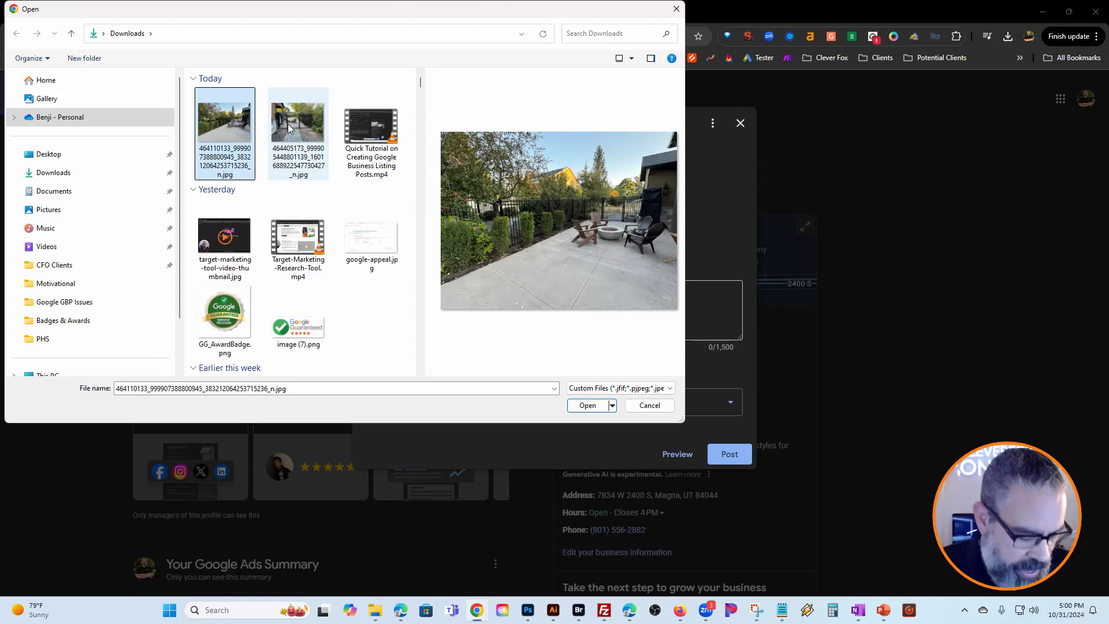
{"action": "left_click", "coordinate": [288, 125], "text": "ctrl"}
{"action": "left_click", "coordinate": [588, 406]}
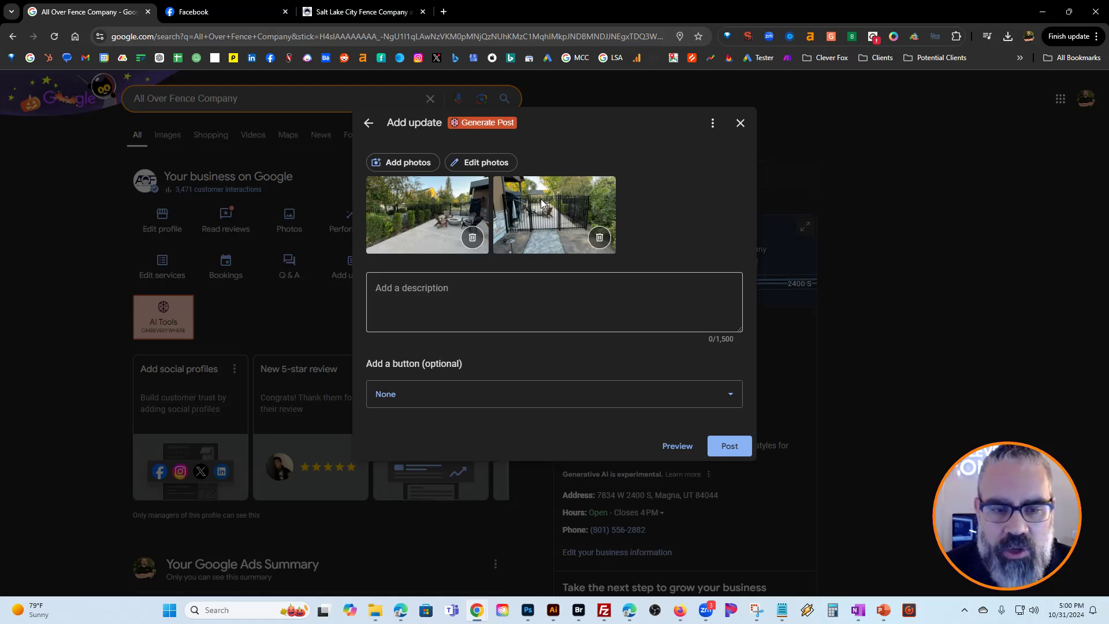
- Copy the "Ornamental Installation in SLC" post text with its hashtags from Facebook into the update's description, and enlarge the description box
{"action": "left_click", "coordinate": [197, 11]}
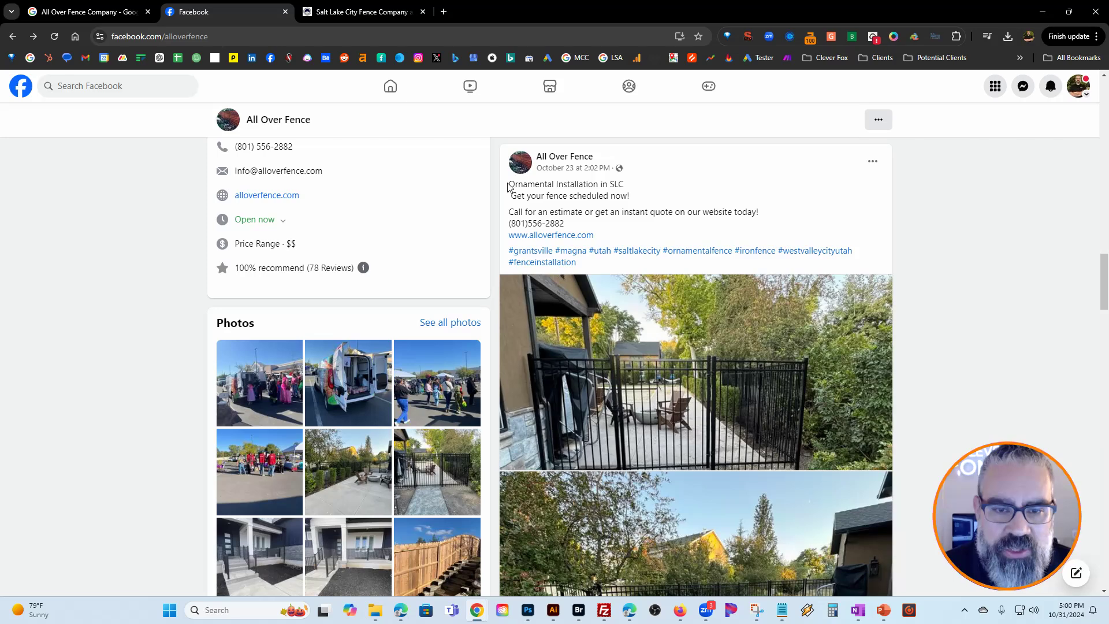
{"action": "left_click_drag", "start_coordinate": [508, 186], "coordinate": [611, 258]}
{"action": "right_click", "coordinate": [570, 190]}
{"action": "left_click", "coordinate": [590, 202]}
{"action": "left_click", "coordinate": [112, 14]}
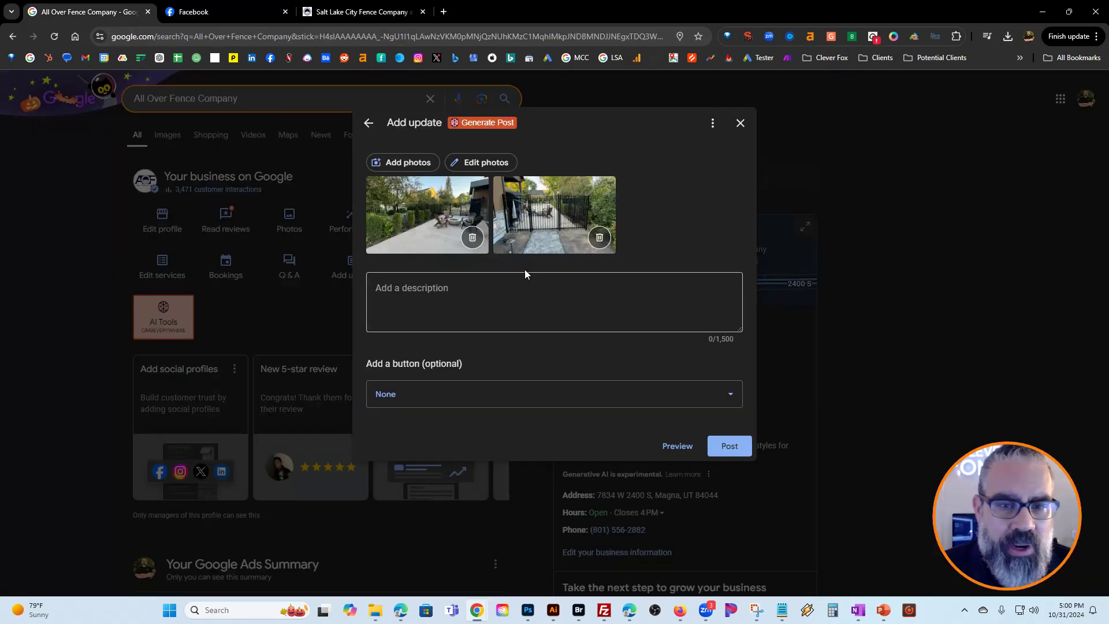
{"action": "left_click", "coordinate": [492, 299]}
{"action": "key", "text": "ctrl+v"}
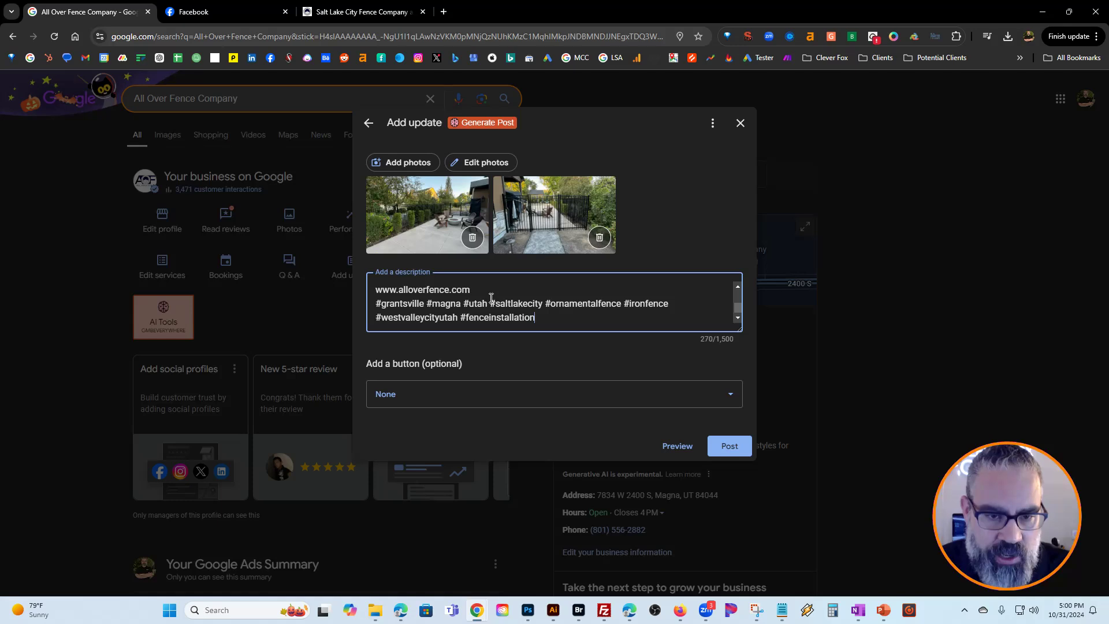
{"action": "left_click_drag", "start_coordinate": [740, 330], "coordinate": [737, 394]}
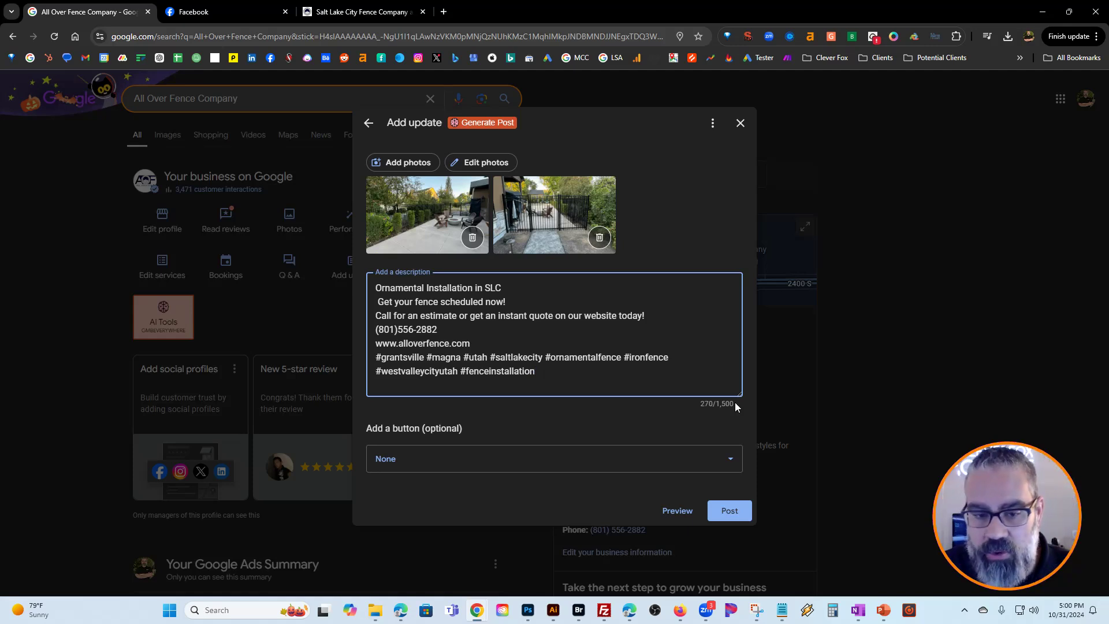
- Delete all the hashtags from the end of the update's description
{"action": "double_click", "coordinate": [500, 371]}
{"action": "left_click_drag", "start_coordinate": [452, 371], "coordinate": [365, 359]}
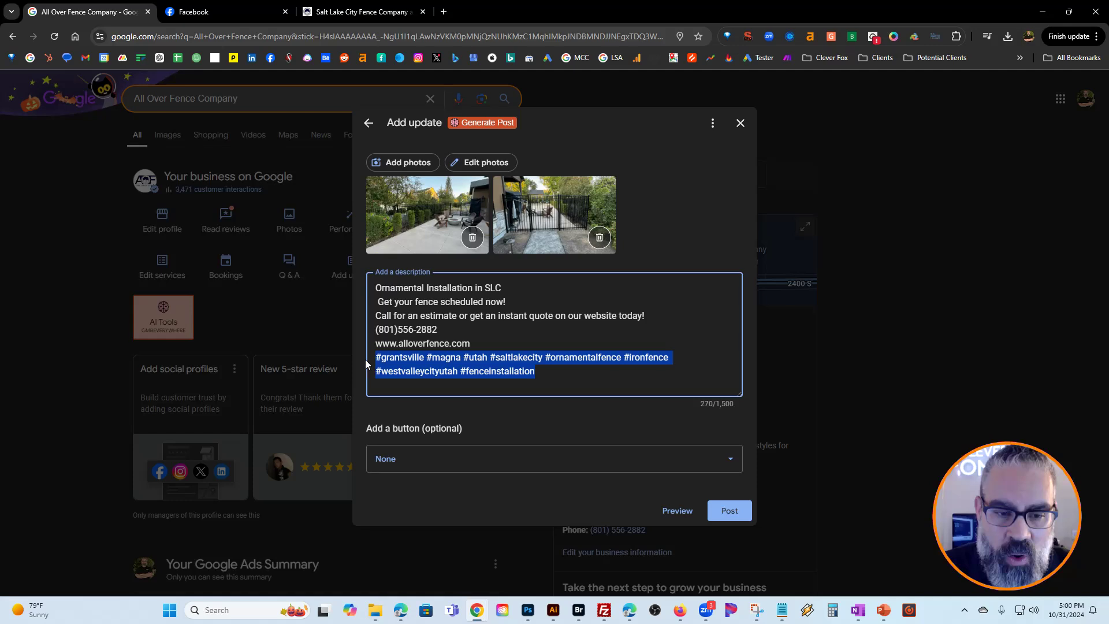
{"action": "key", "text": "BackSpace"}
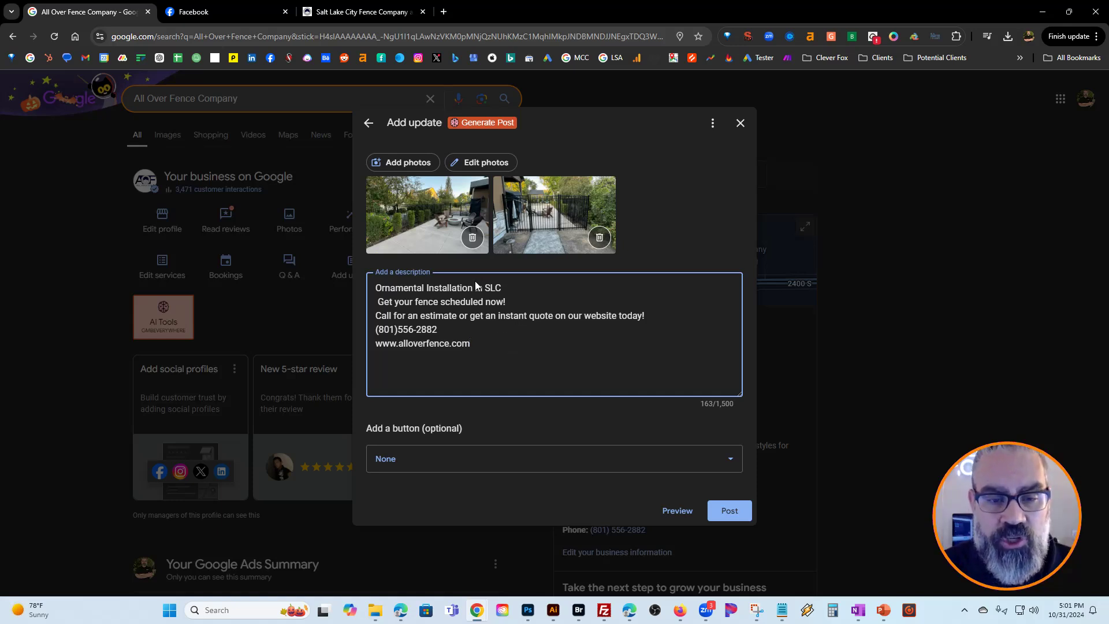
- Replace "SLC" in the description's first line with "Salt Lake City, UT" and insert a blank line below it
{"action": "left_click_drag", "start_coordinate": [486, 288], "coordinate": [502, 288]}
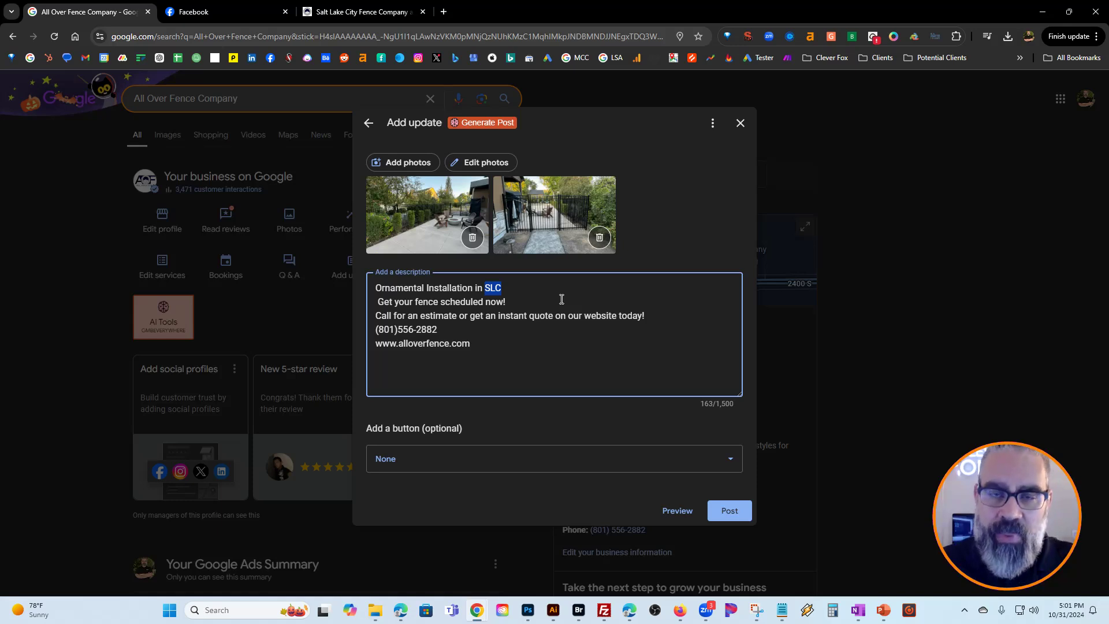
{"action": "type", "text": "Salt Lake City, UT"}
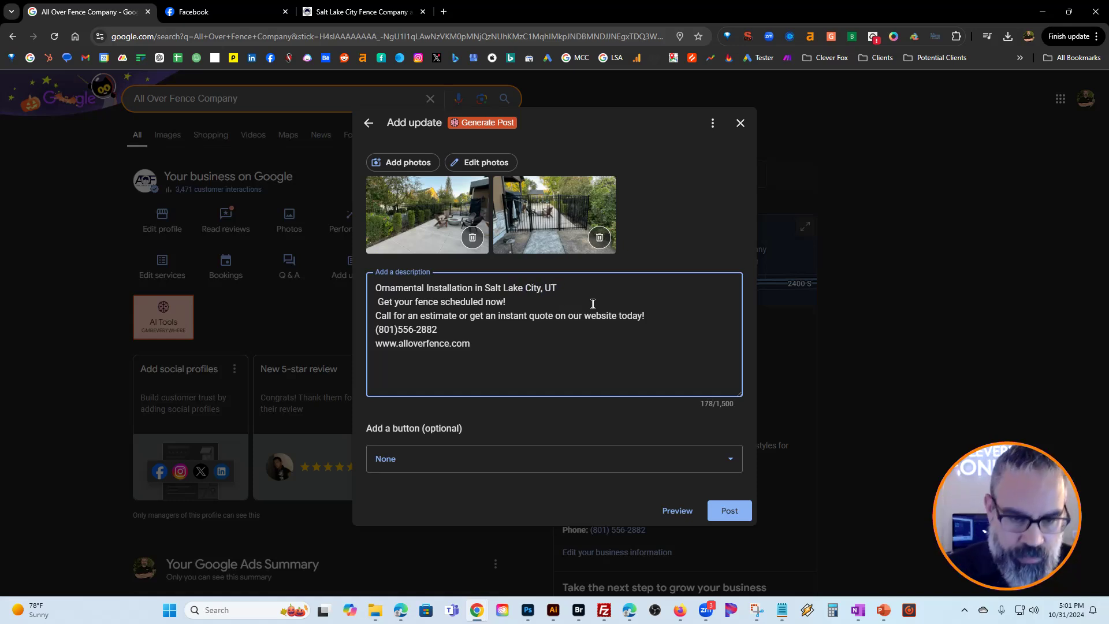
{"action": "key", "text": "Return"}
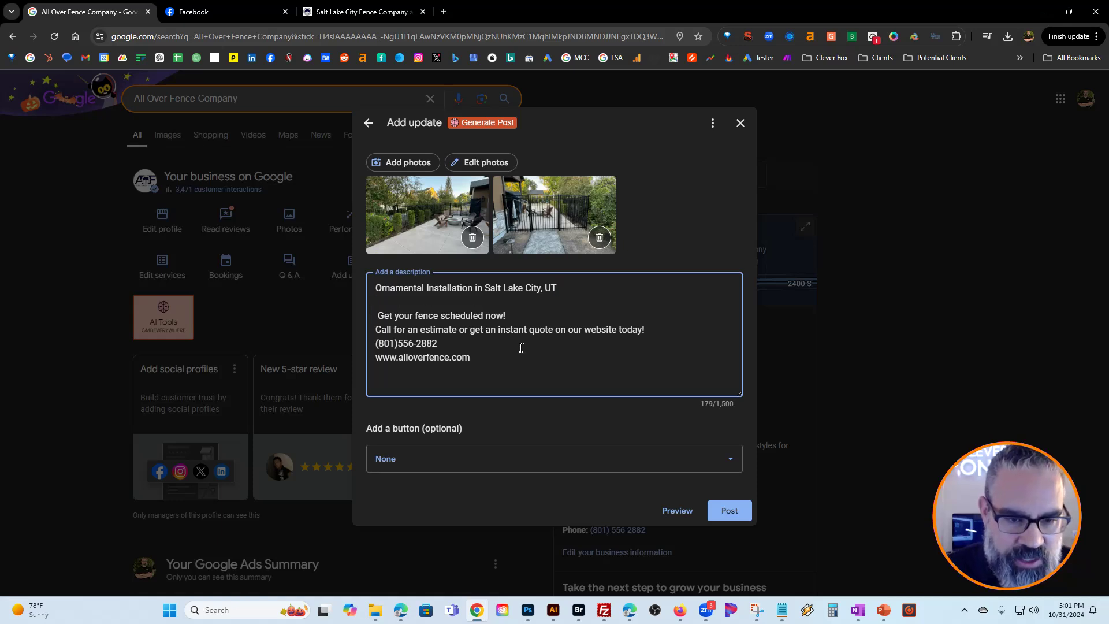
{"action": "triple_click", "coordinate": [404, 316]}
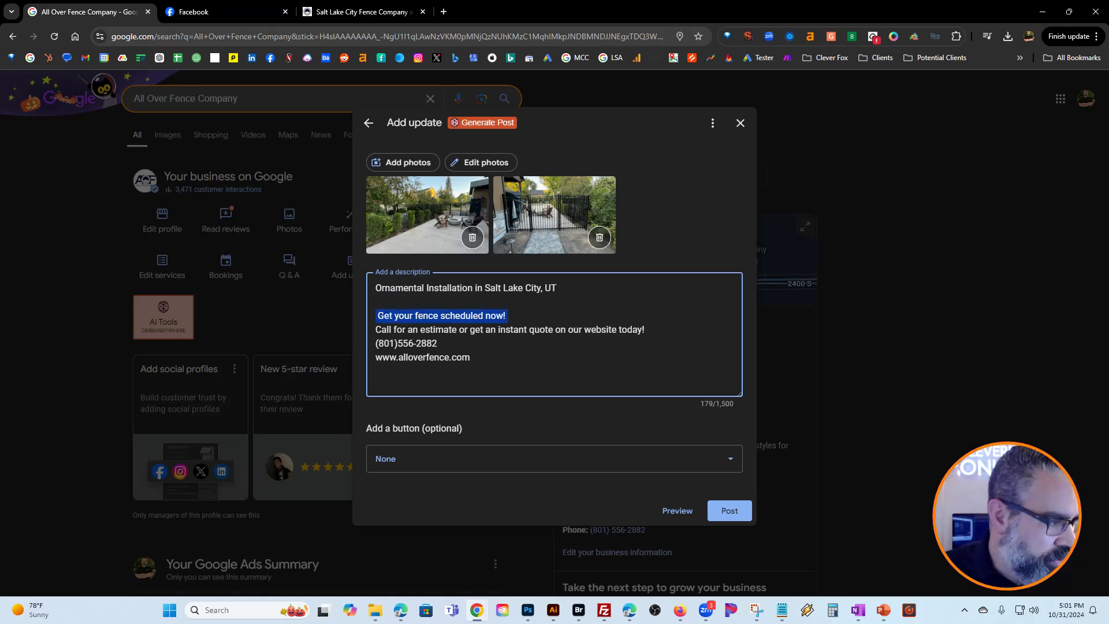
{"action": "key", "text": "alt+Tab"}
{"action": "key", "text": "alt+Tab"}
{"action": "left_click", "coordinate": [498, 359]}
{"action": "key", "text": "Return"}
{"action": "key", "text": "Return"}
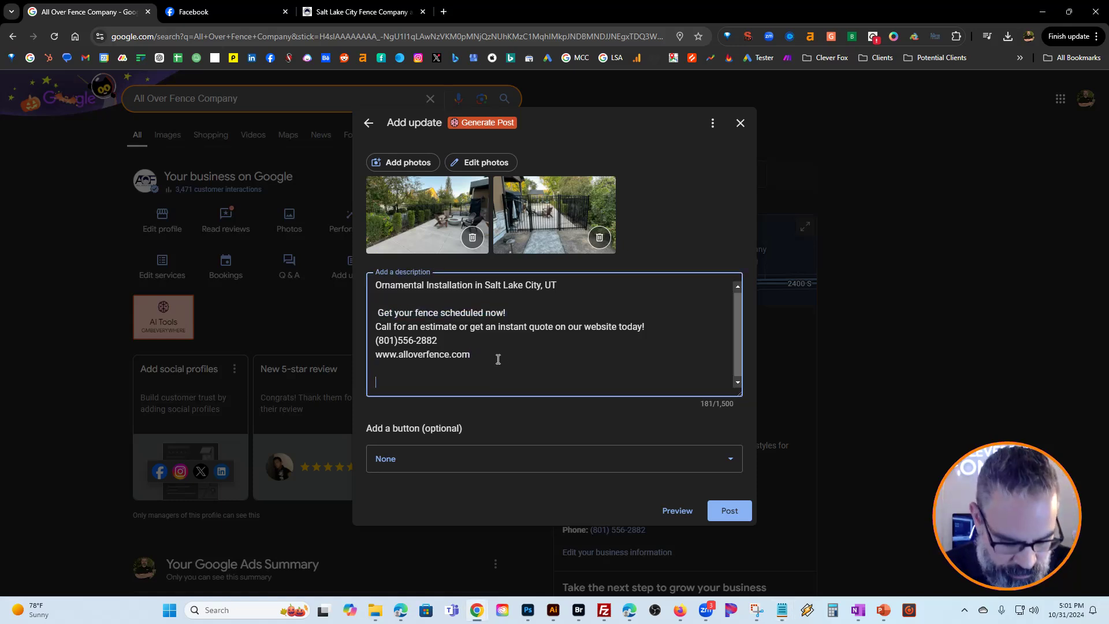
{"action": "key", "text": "ctrl+v"}
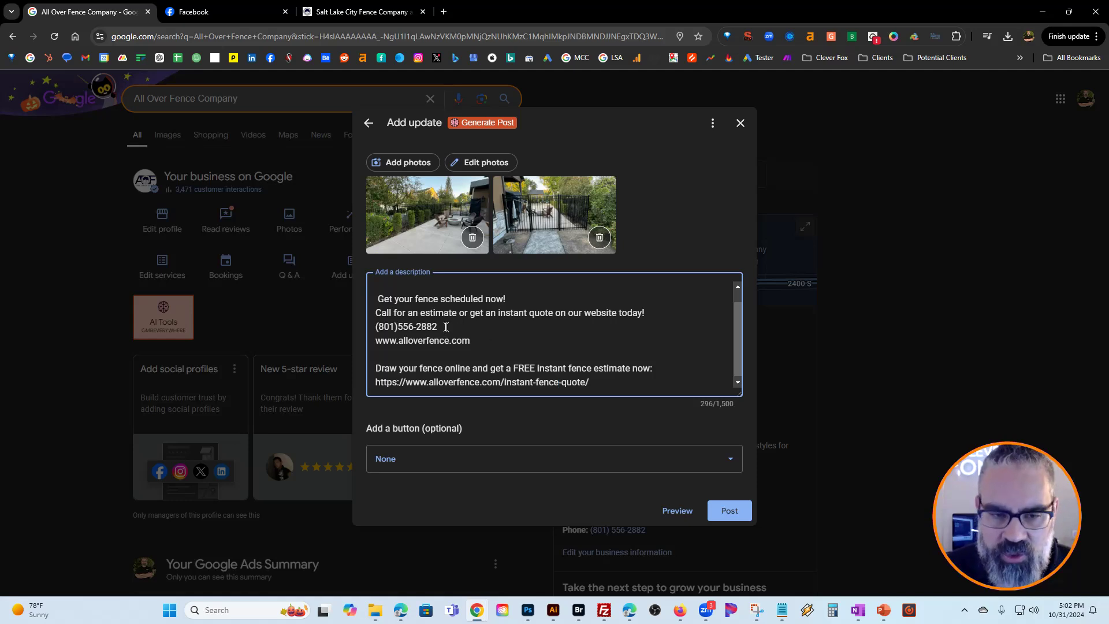
- Remove the phone number line from the description and the leading space before "Get your fence scheduled now!"
{"action": "left_click_drag", "start_coordinate": [446, 327], "coordinate": [370, 321]}
{"action": "key", "text": "BackSpace"}
{"action": "key", "text": "BackSpace"}
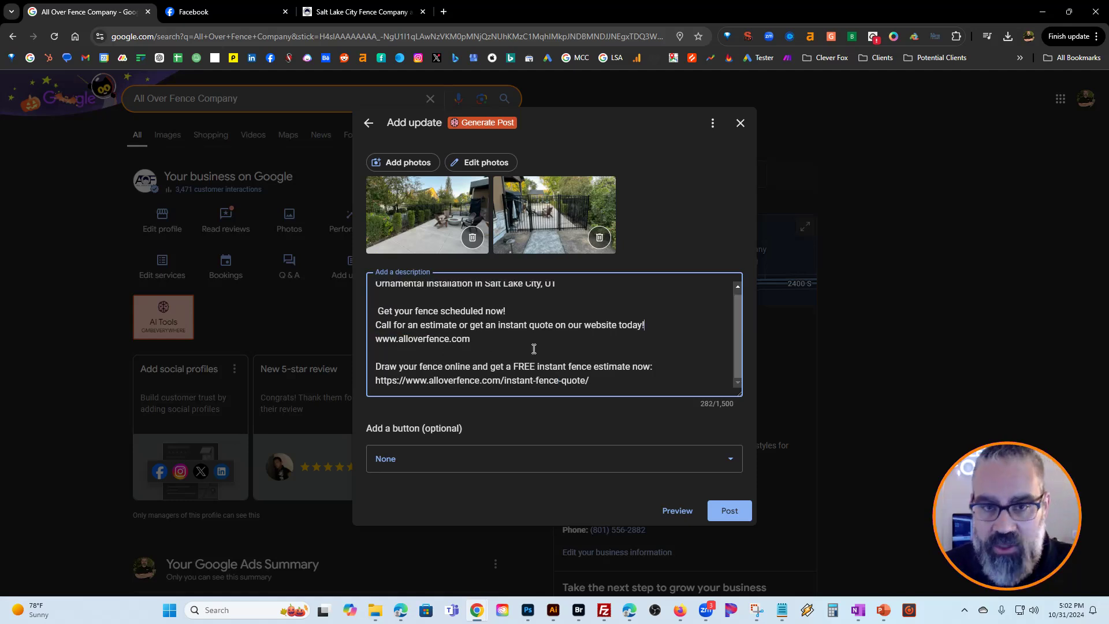
{"action": "left_click", "coordinate": [378, 311]}
{"action": "key", "text": "BackSpace"}
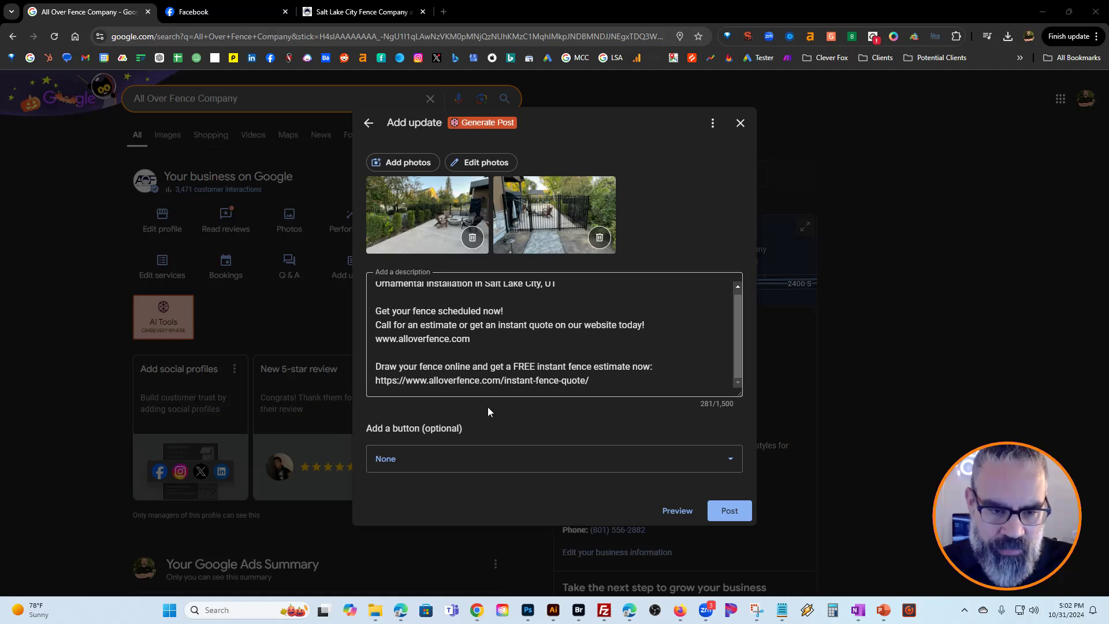
- Add a "Call now" button to the update post and check the number it uses
{"action": "left_click", "coordinate": [429, 463]}
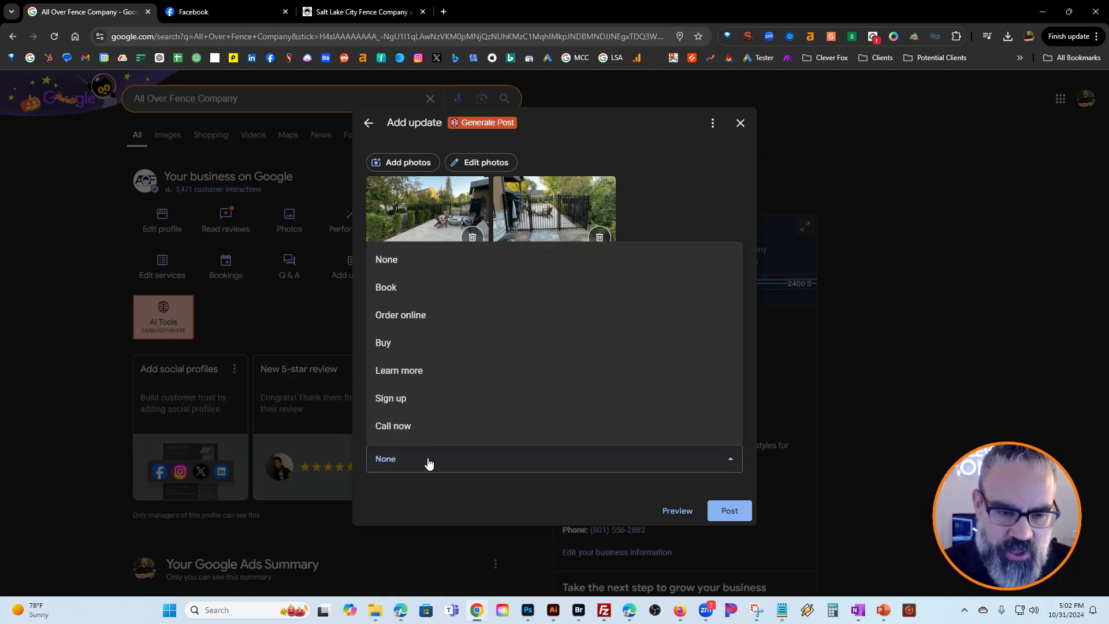
{"action": "left_click", "coordinate": [426, 428]}
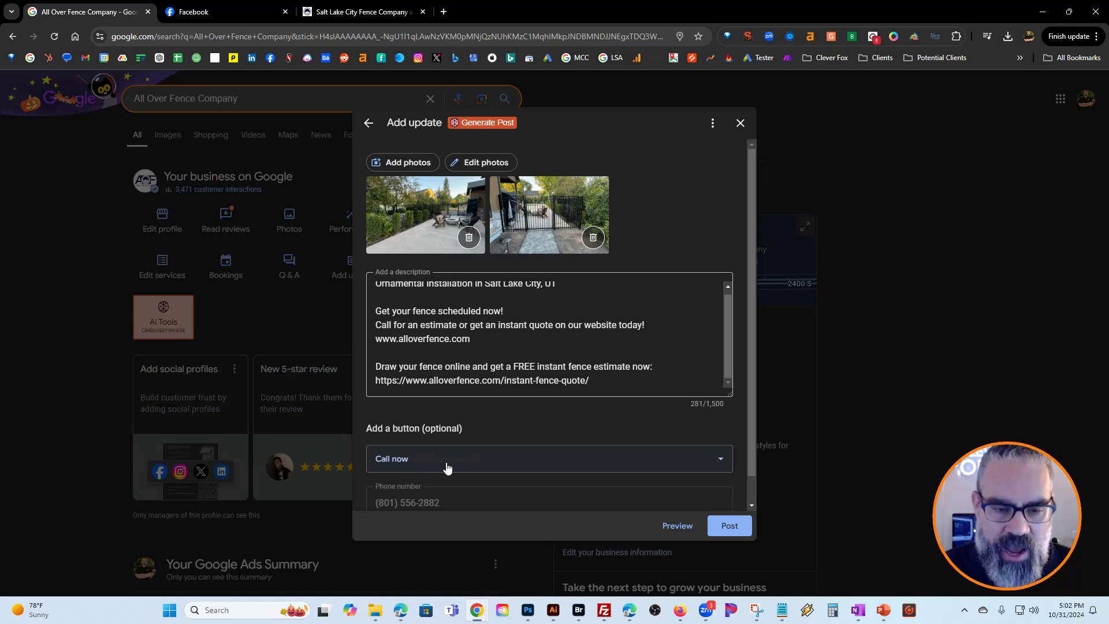
{"action": "scroll", "coordinate": [412, 503], "scroll_direction": "down", "scroll_amount": 1}
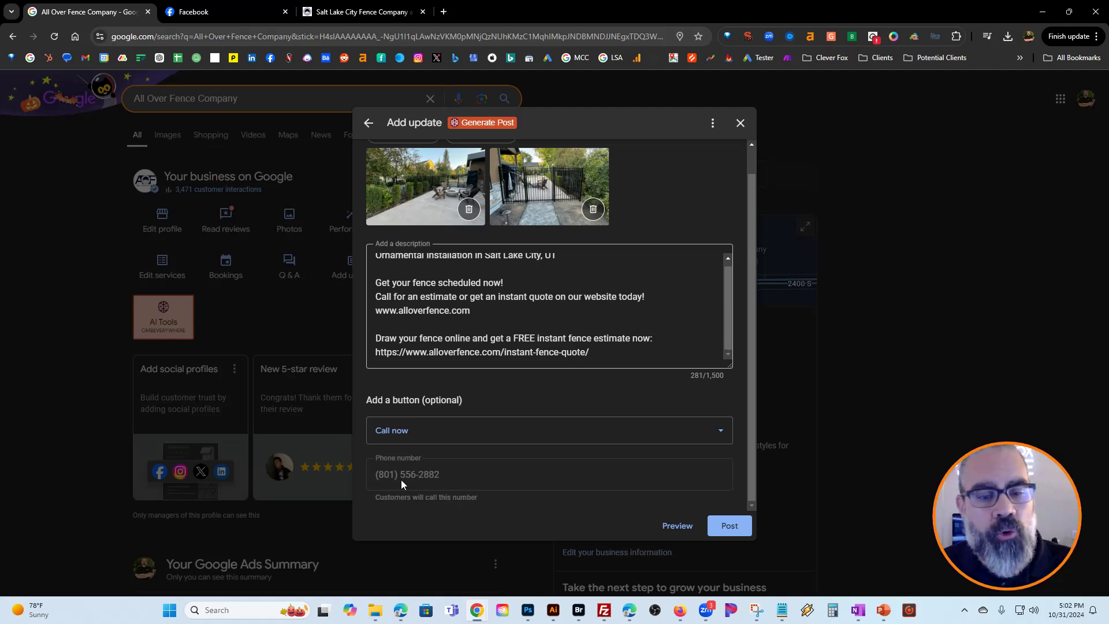
- Try the "Learn more" button option to see its link field, and return the button to "Call now"
{"action": "left_click", "coordinate": [419, 433]}
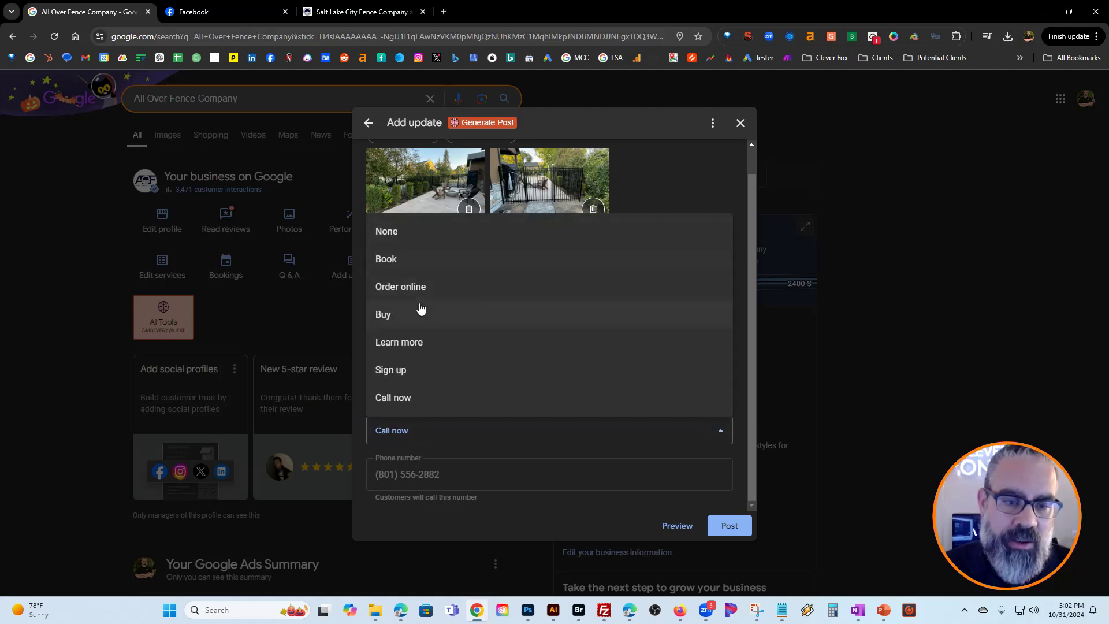
{"action": "left_click", "coordinate": [422, 344]}
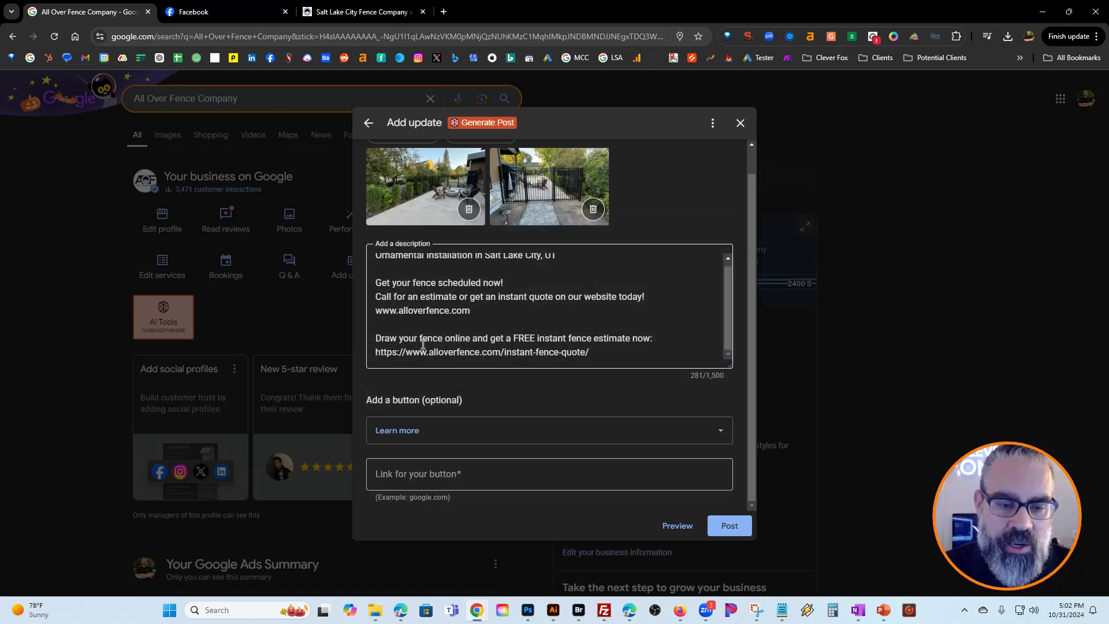
{"action": "left_click", "coordinate": [431, 473]}
{"action": "left_click", "coordinate": [424, 433]}
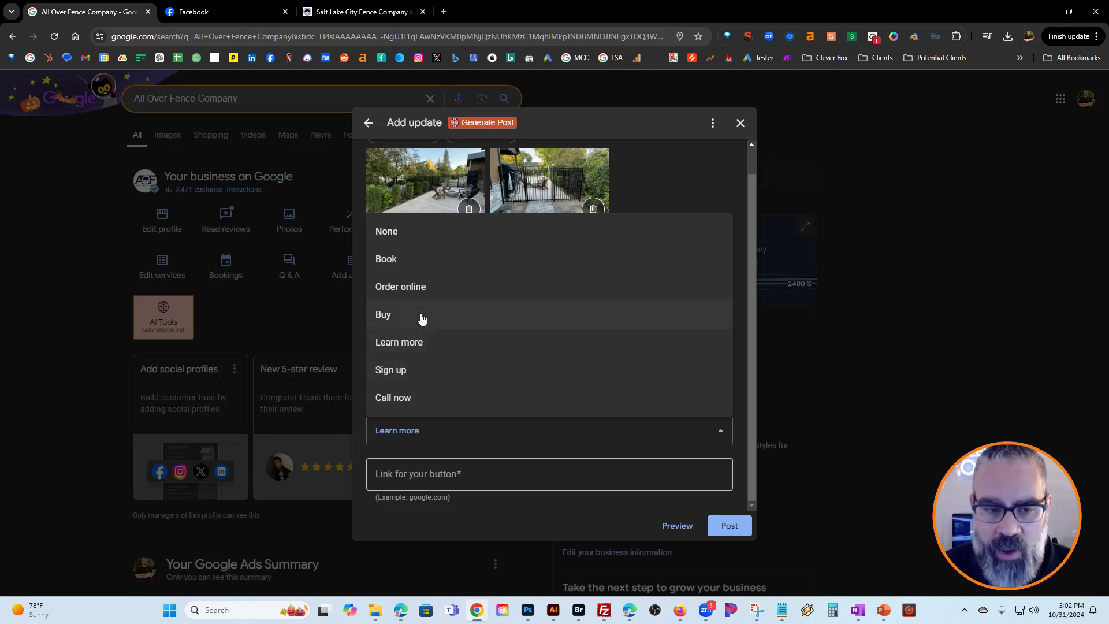
{"action": "left_click", "coordinate": [417, 398]}
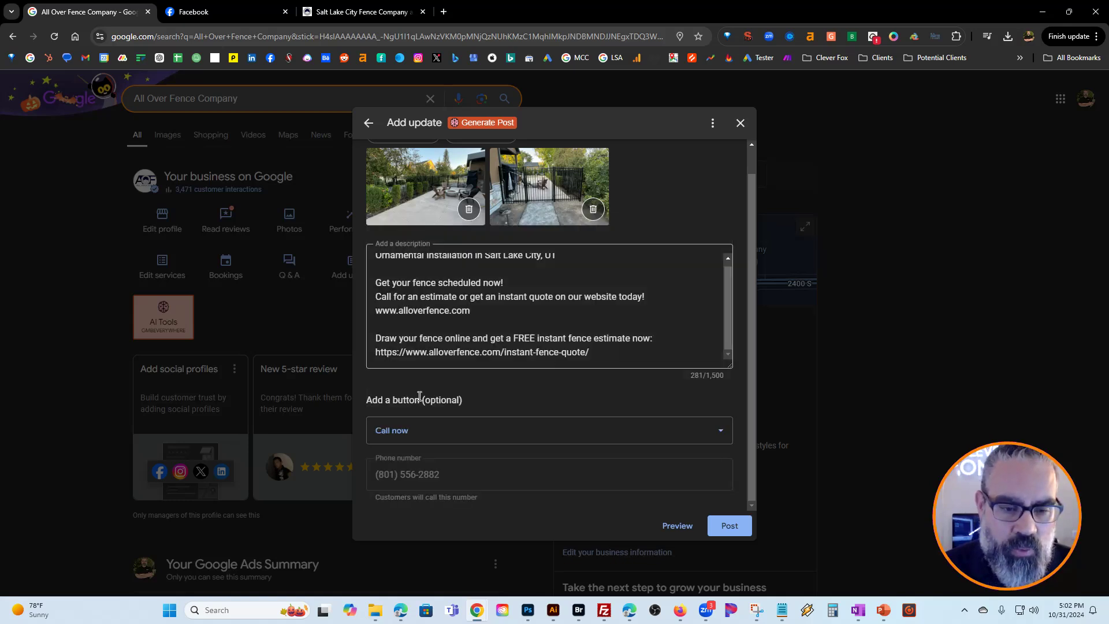
- Insert "Iron Fence" after "Ornamental" in the description's first line
{"action": "scroll", "coordinate": [439, 347], "scroll_direction": "up", "scroll_amount": 2}
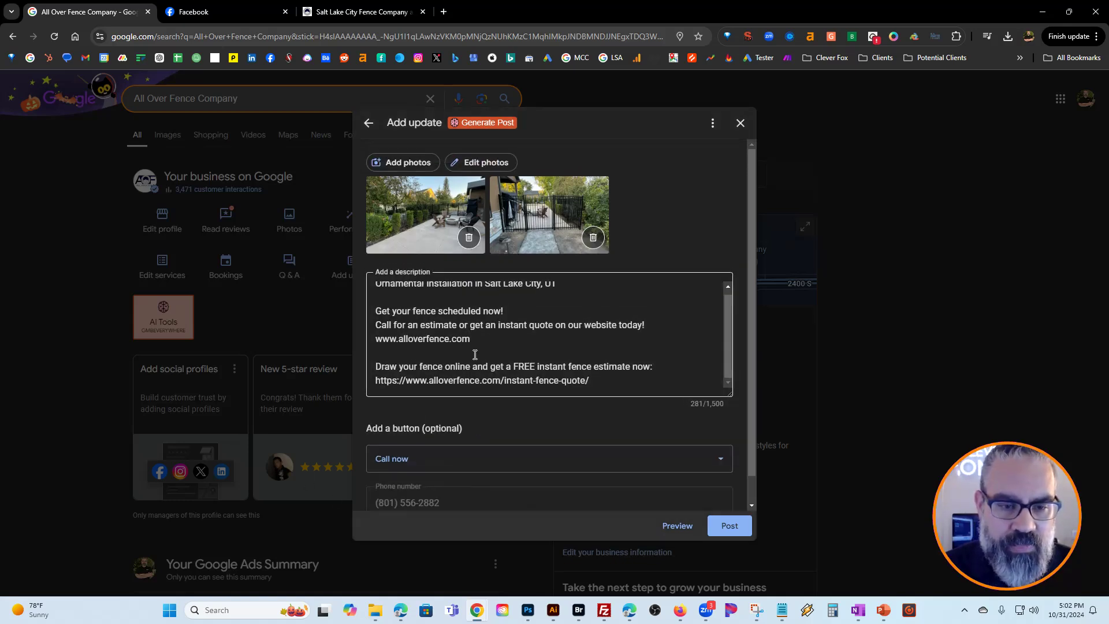
{"action": "left_click", "coordinate": [429, 288]}
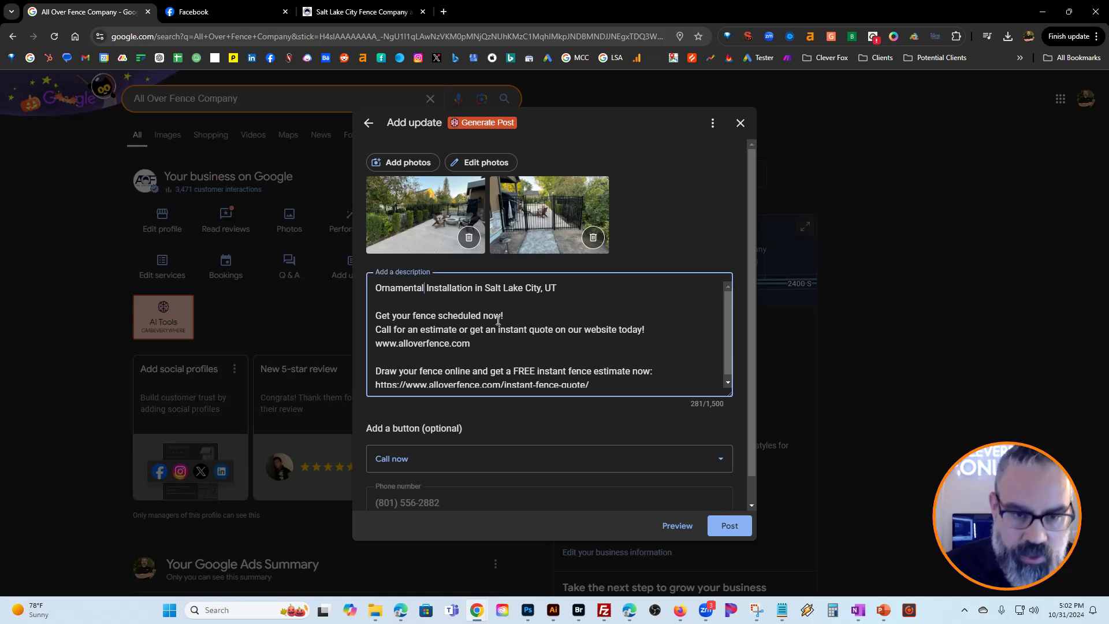
{"action": "type", "text": "Iron Fen"}
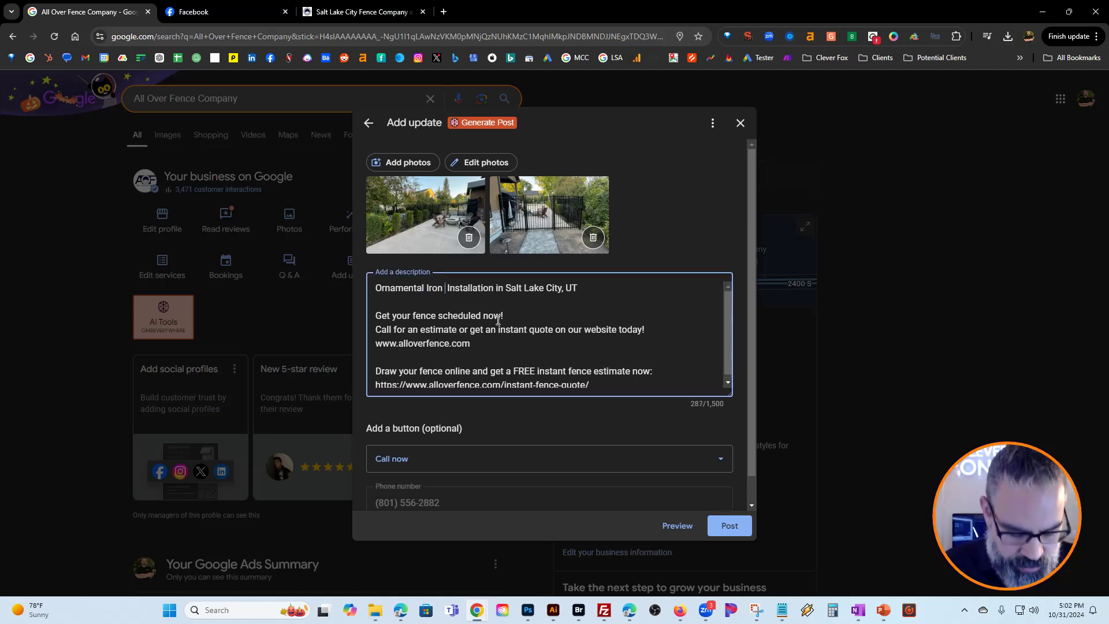
{"action": "type", "text": "ce"}
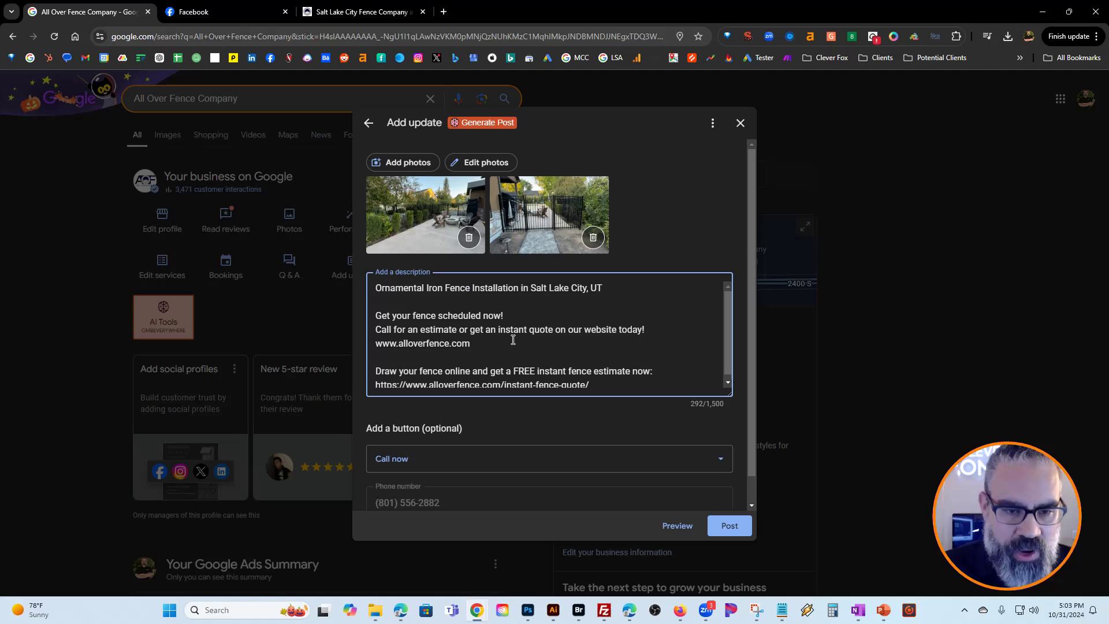
{"action": "mouse_move", "coordinate": [653, 328]}
{"action": "left_mouse_down"}
{"action": "mouse_move", "coordinate": [405, 331]}
{"action": "mouse_move", "coordinate": [609, 336]}
{"action": "mouse_move", "coordinate": [635, 324]}
{"action": "left_mouse_up"}
{"action": "left_click", "coordinate": [391, 330]}
{"action": "left_click", "coordinate": [430, 315]}
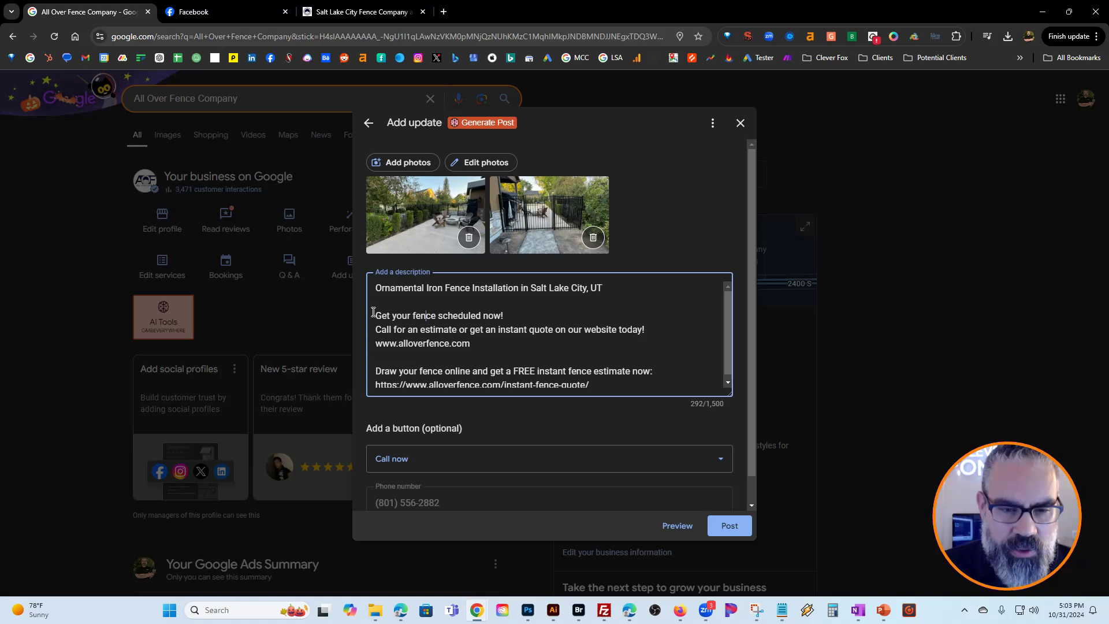
- Delete the "Get your fence scheduled now!" and "Call for an estimate or get an instant quote on our website today!" lines from the description
{"action": "left_click_drag", "start_coordinate": [373, 312], "coordinate": [662, 333]}
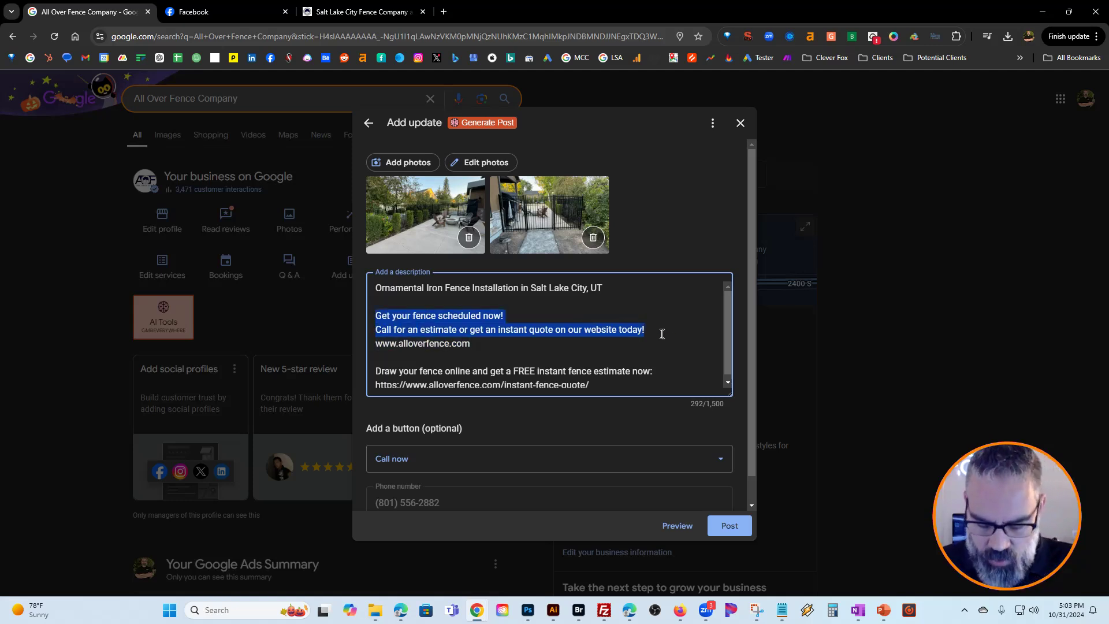
{"action": "key", "text": "BackSpace"}
{"action": "key", "text": "BackSpace"}
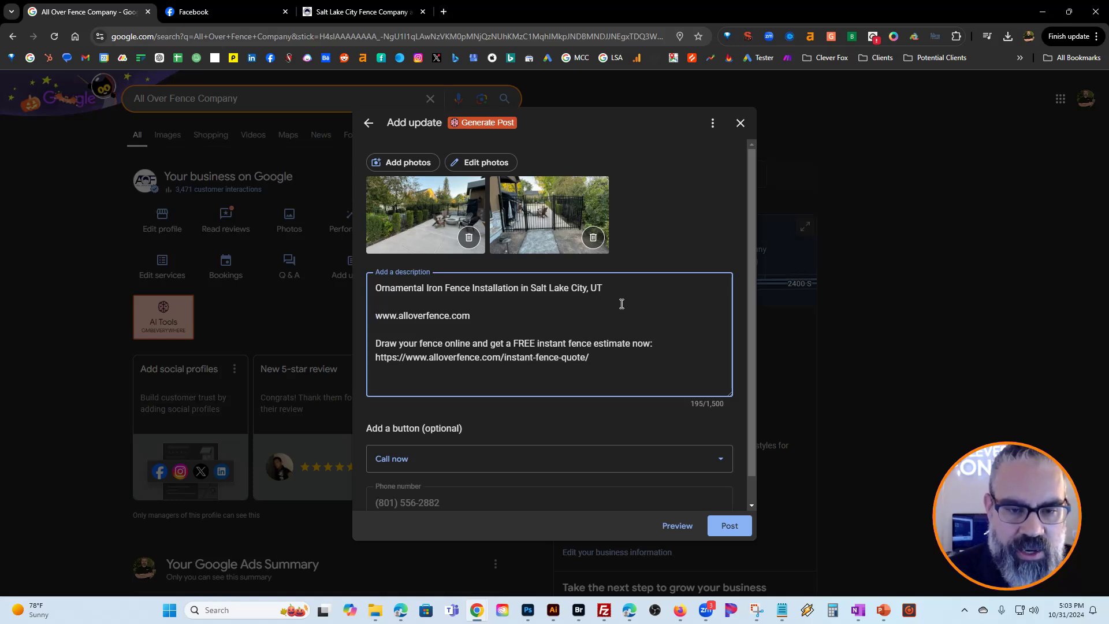
- Try adding a separator line of equals signs and a "Fence Type:" label below the instant quote link, and remove both again
{"action": "left_click", "coordinate": [620, 358]}
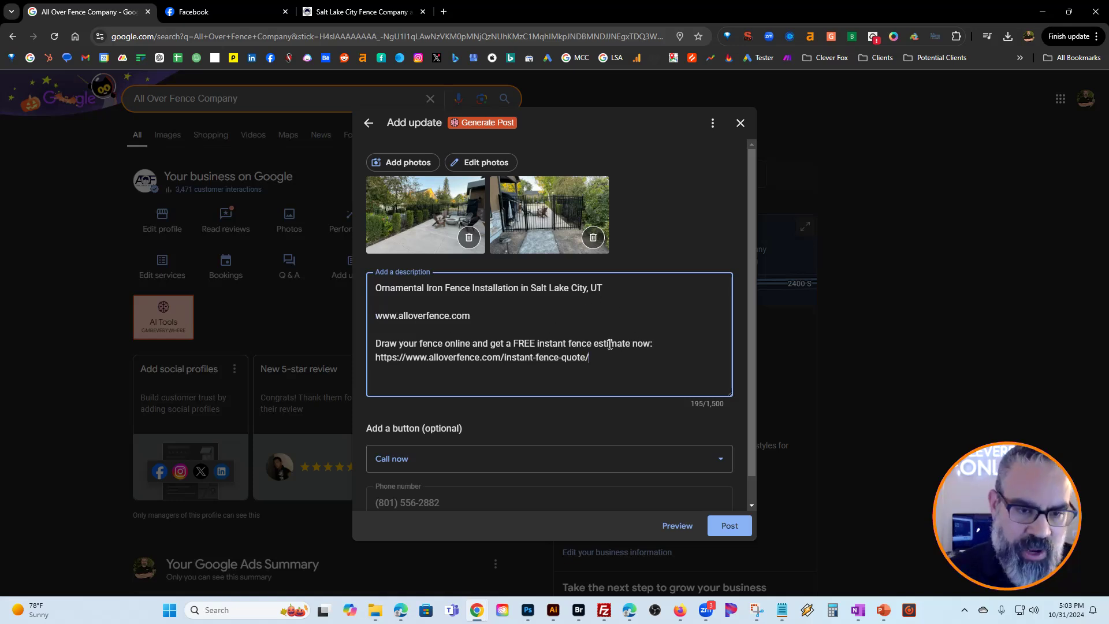
{"action": "key", "text": "Return"}
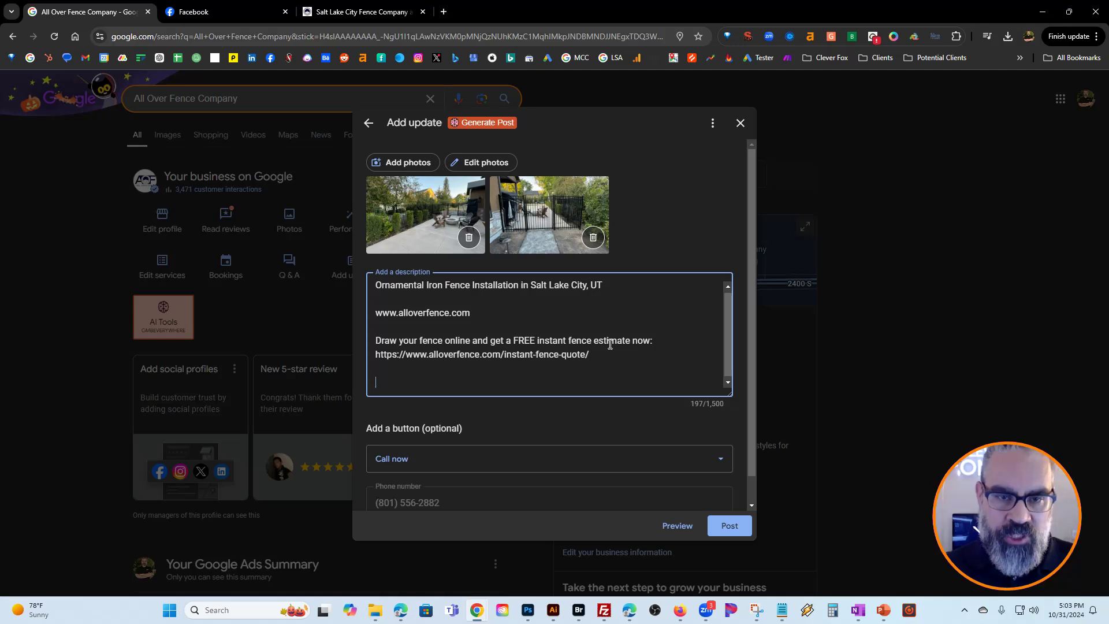
{"action": "type", "text": "========================="}
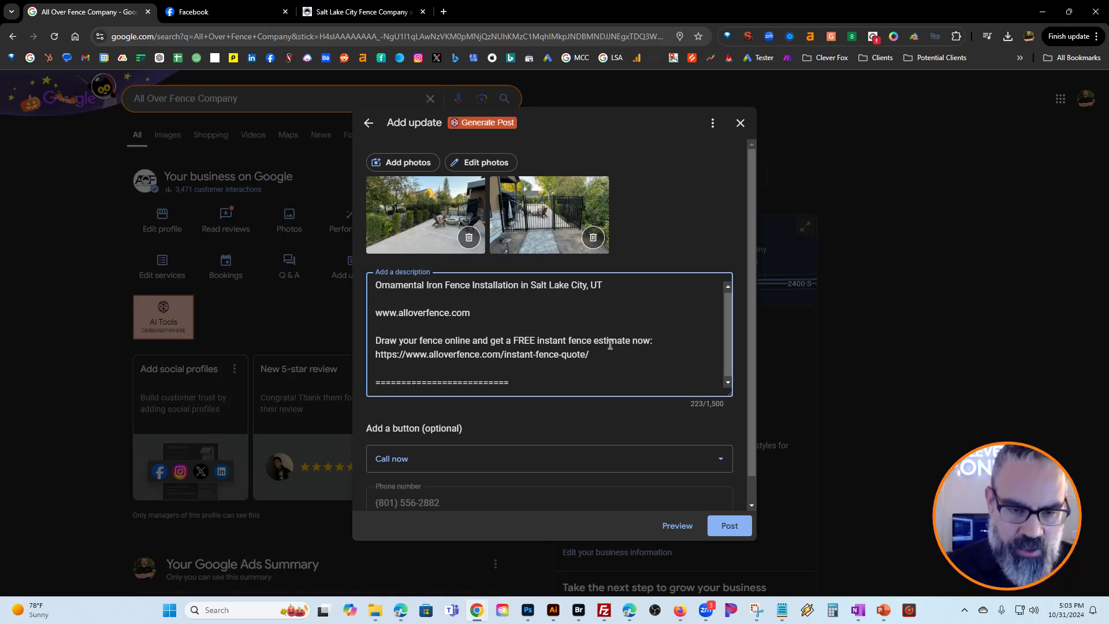
{"action": "key", "text": "Return"}
{"action": "type", "text": "Fence Type:"}
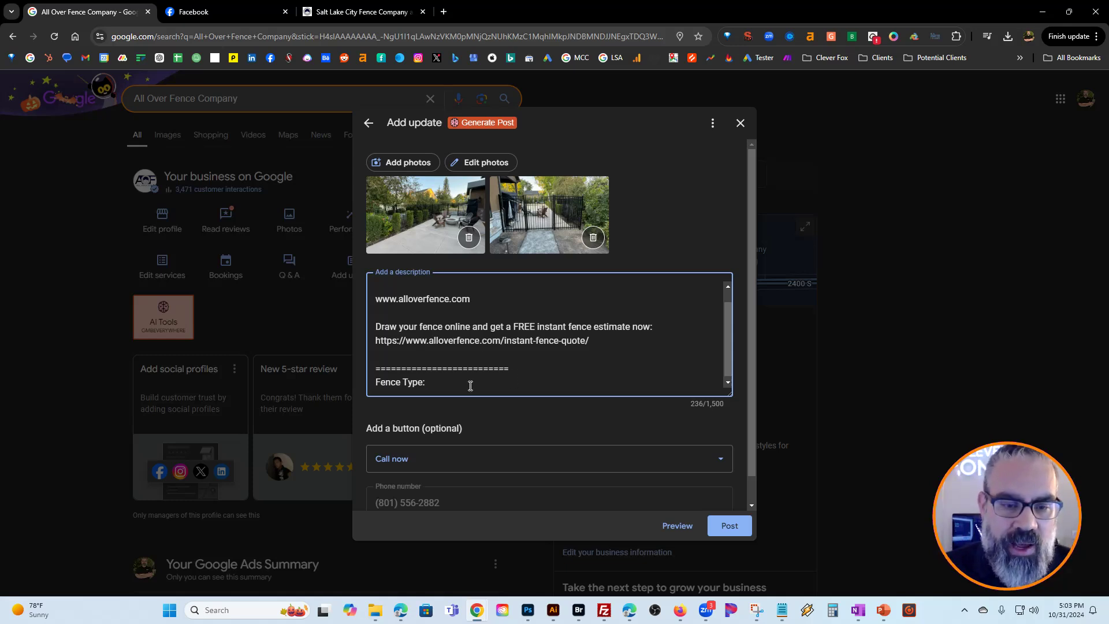
{"action": "left_click_drag", "start_coordinate": [470, 386], "coordinate": [366, 377]}
{"action": "key", "text": "BackSpace"}
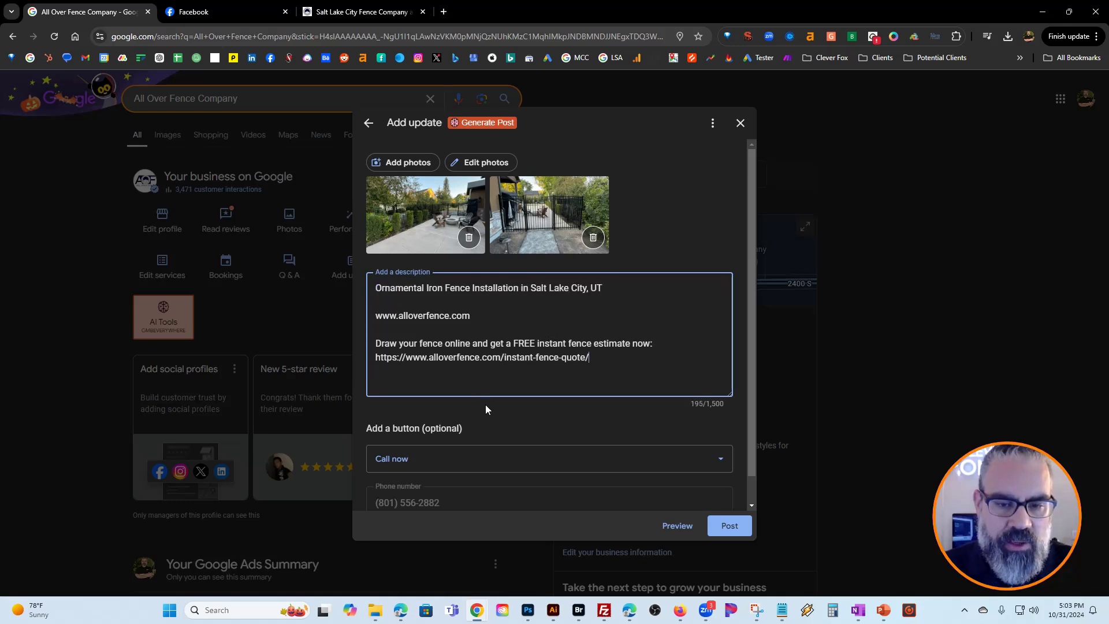
- Publish the update post and dismiss the confirmation
{"action": "scroll", "coordinate": [610, 325], "scroll_direction": "down", "scroll_amount": 1}
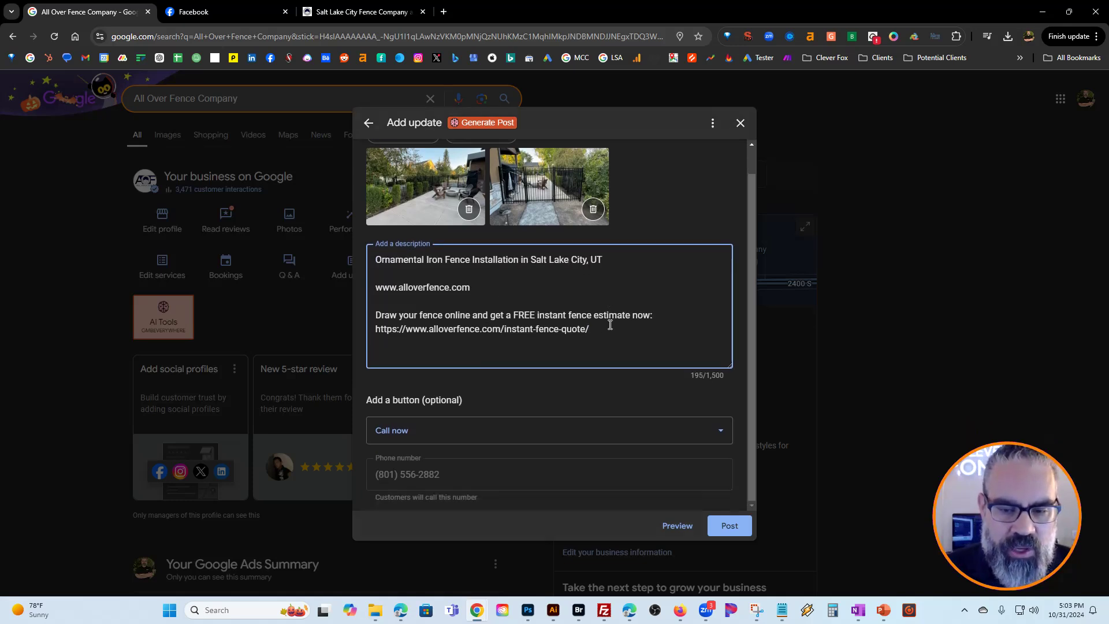
{"action": "left_click", "coordinate": [734, 528]}
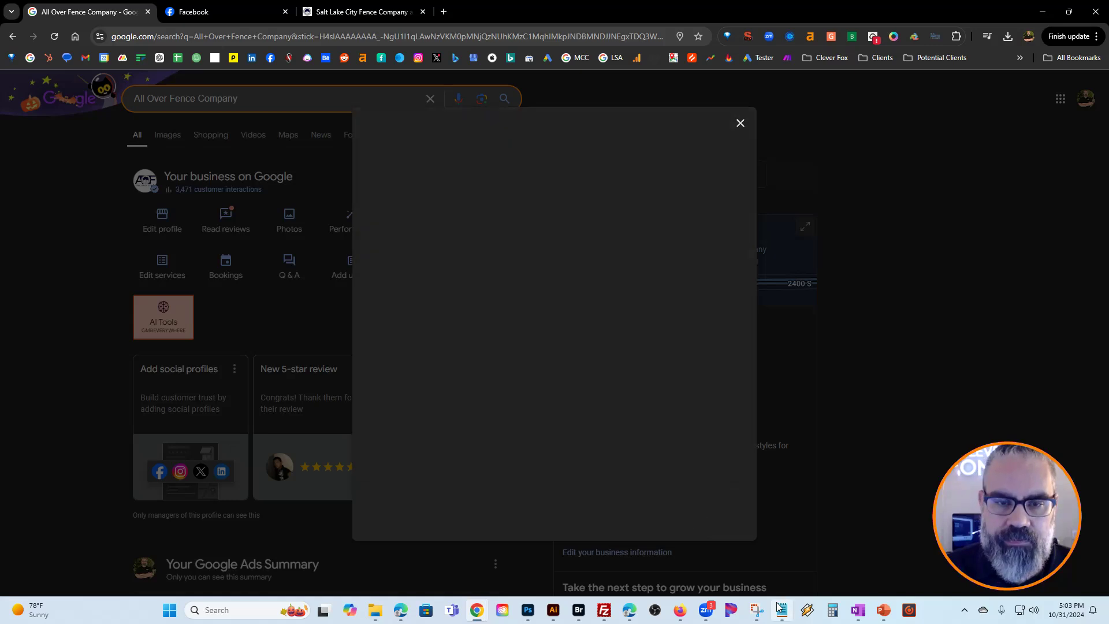
{"action": "mouse_move", "coordinate": [779, 607]}
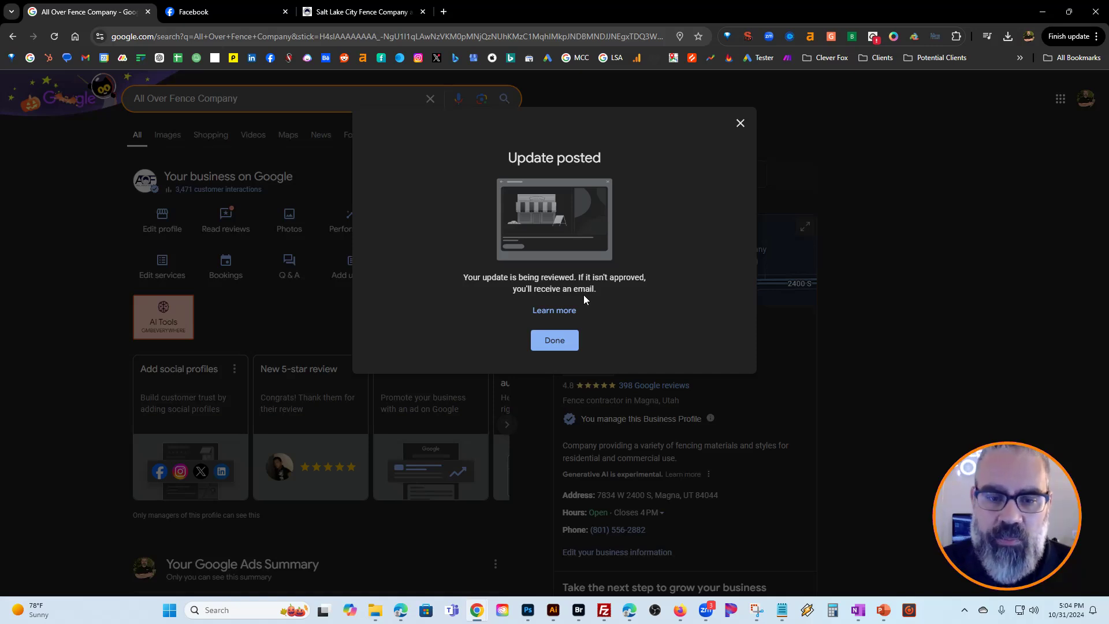
{"action": "left_click", "coordinate": [556, 341]}
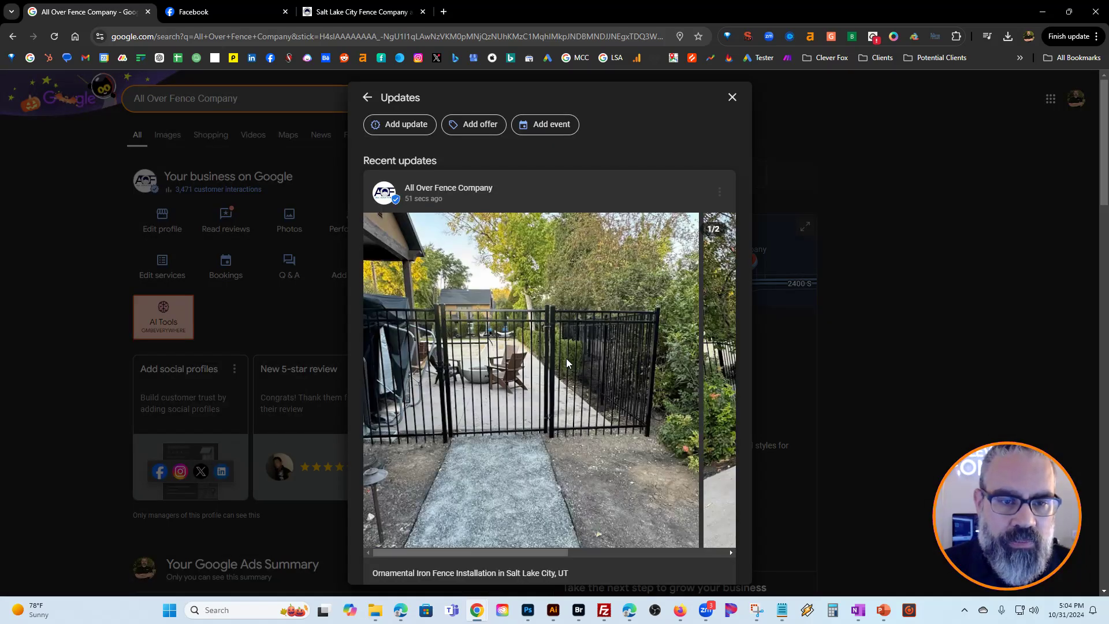
- Review the newly published post's photos and text in the recent updates, and close the updates window
{"action": "scroll", "coordinate": [566, 358], "scroll_direction": "down", "scroll_amount": 7}
{"action": "scroll", "coordinate": [577, 358], "scroll_direction": "up", "scroll_amount": 3}
{"action": "scroll", "coordinate": [580, 356], "scroll_direction": "up", "scroll_amount": 3}
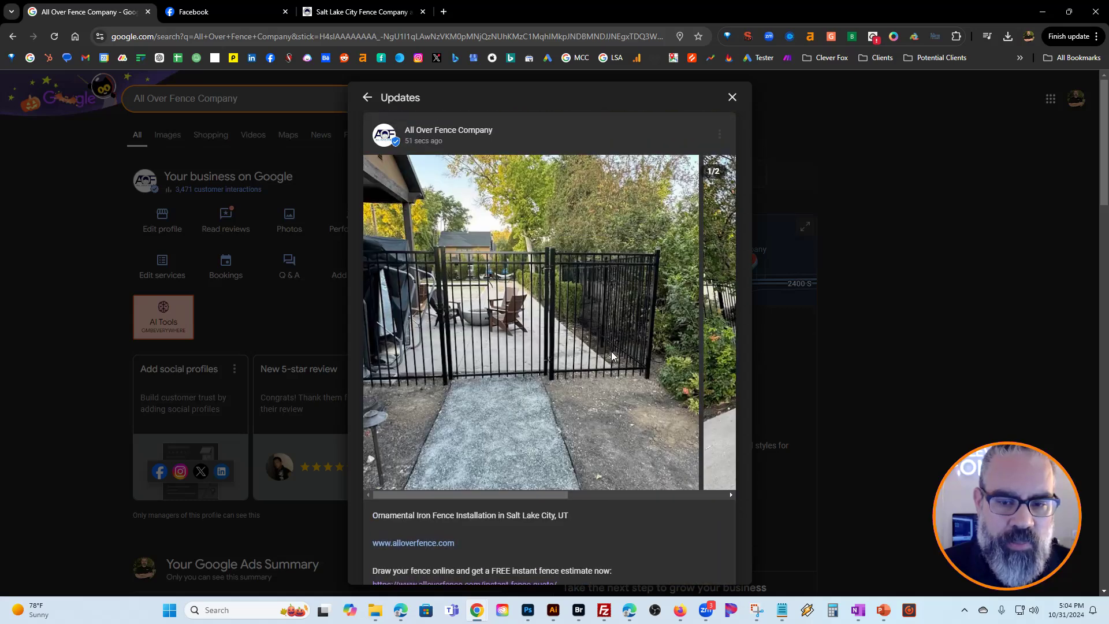
{"action": "left_click_drag", "start_coordinate": [480, 498], "coordinate": [448, 478]}
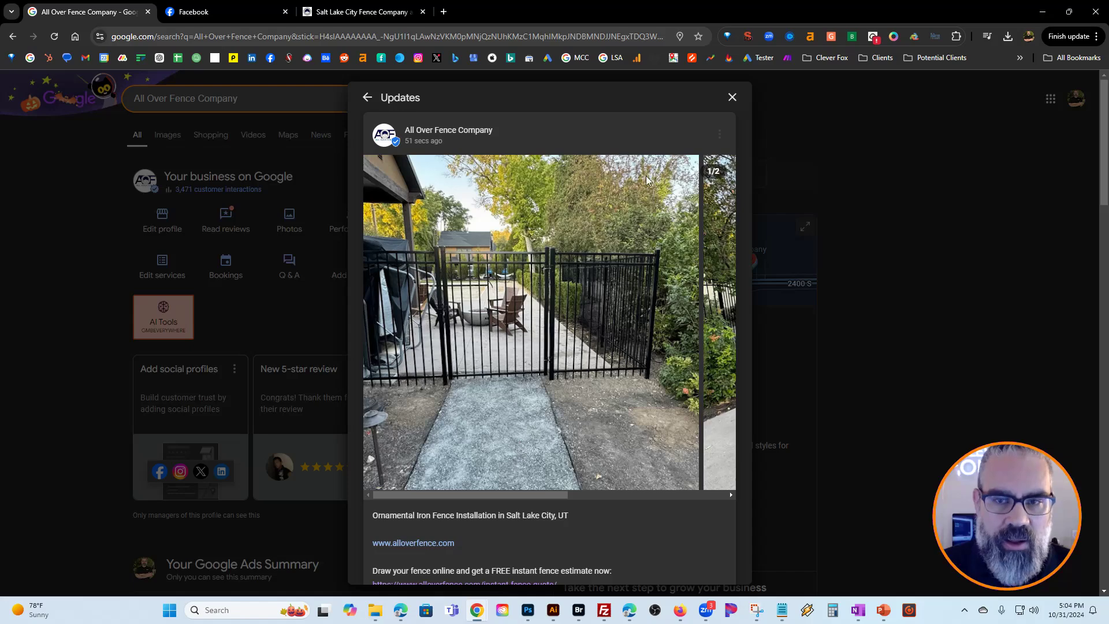
{"action": "left_click", "coordinate": [732, 97]}
- Browse the older update posts shown in the All Over Fence Company business profile, and return to the start of the results page
{"action": "scroll", "coordinate": [777, 401], "scroll_direction": "down", "scroll_amount": 5}
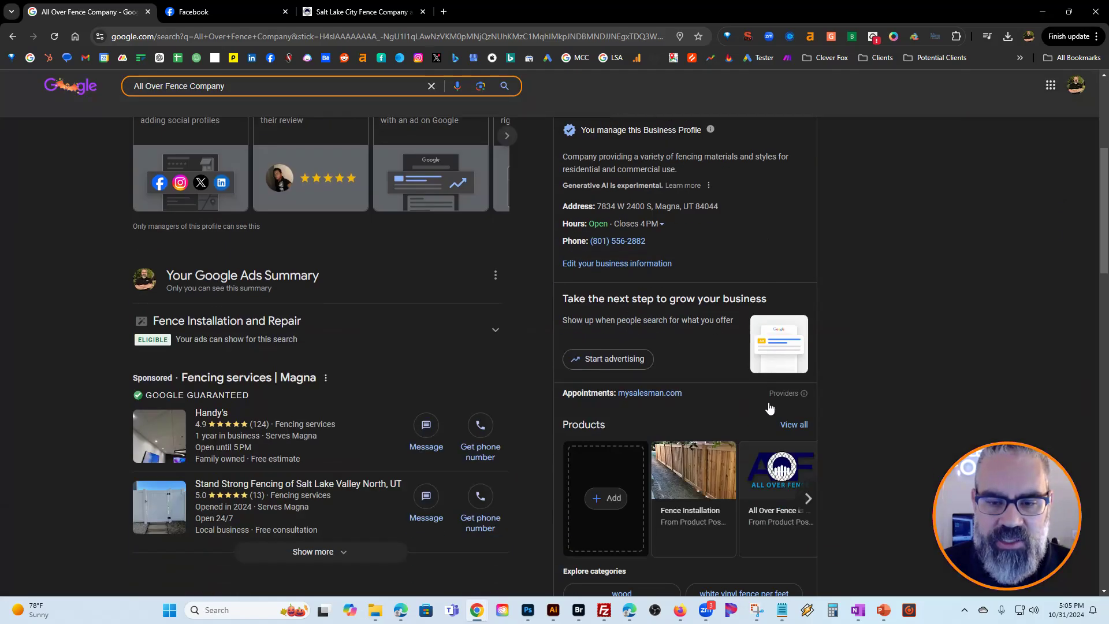
{"action": "scroll", "coordinate": [768, 404], "scroll_direction": "down", "scroll_amount": 13}
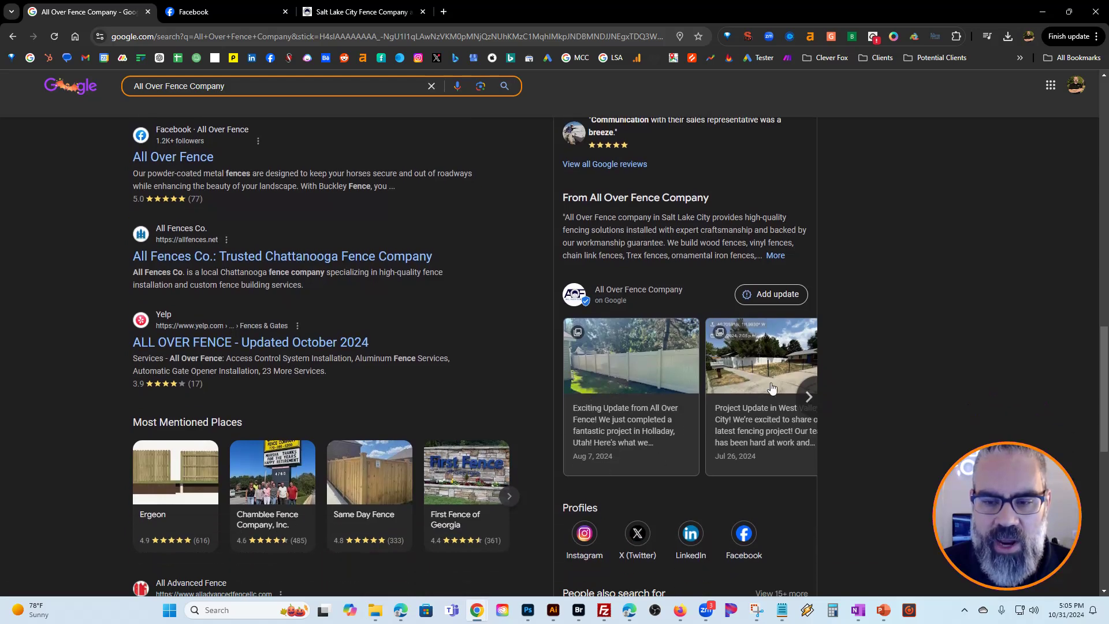
{"action": "left_click", "coordinate": [809, 397]}
{"action": "left_click", "coordinate": [808, 398]}
{"action": "left_click", "coordinate": [809, 397]}
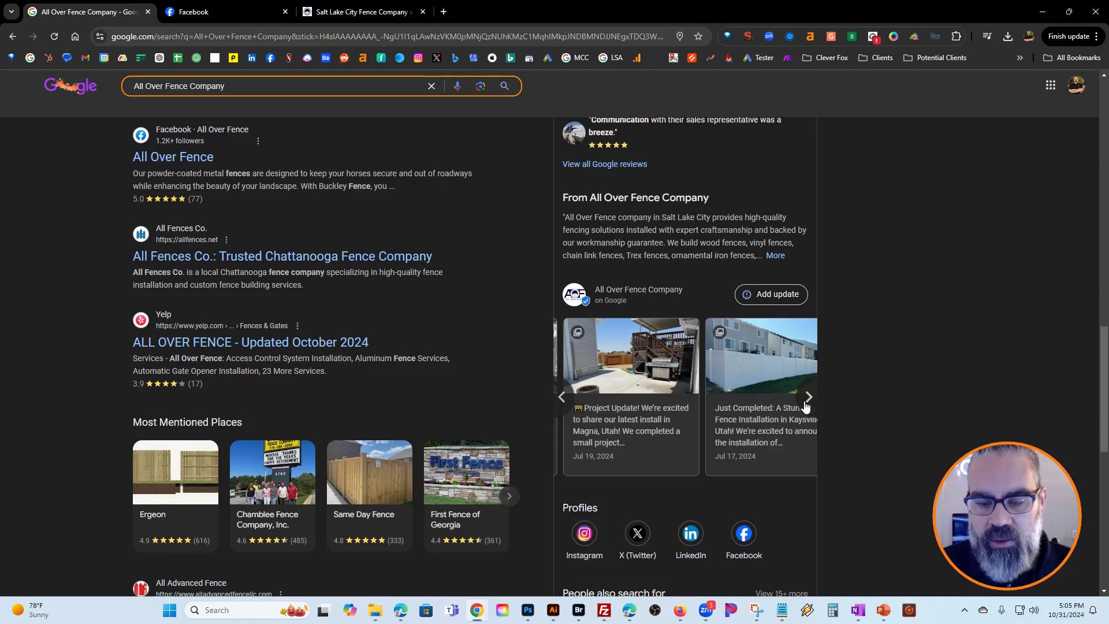
{"action": "left_click", "coordinate": [564, 398]}
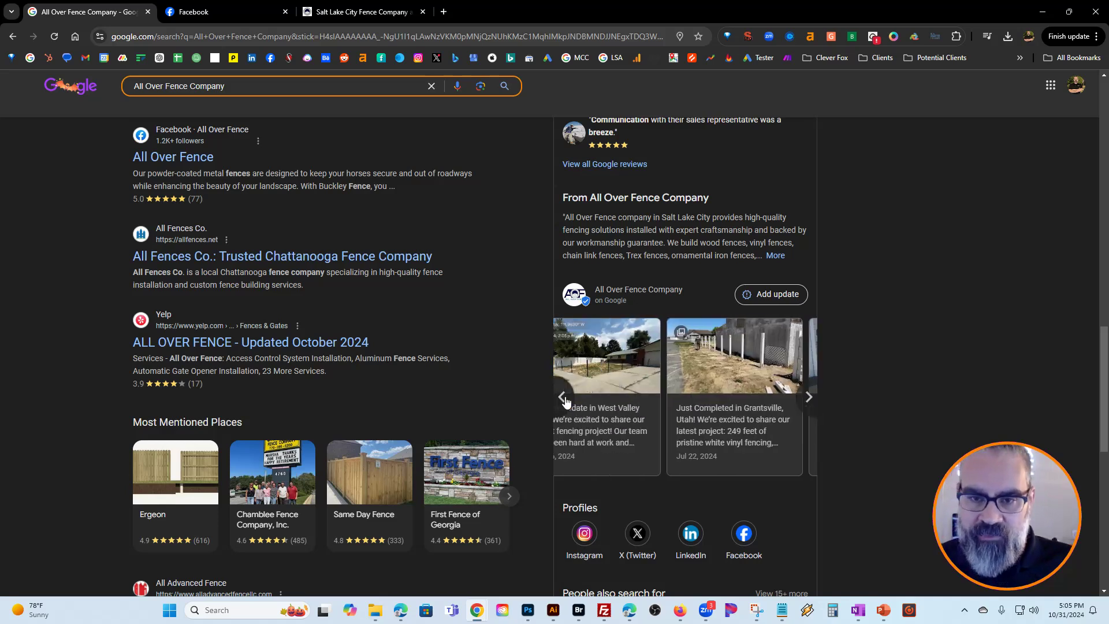
{"action": "left_click", "coordinate": [564, 398]}
{"action": "left_click", "coordinate": [563, 398]}
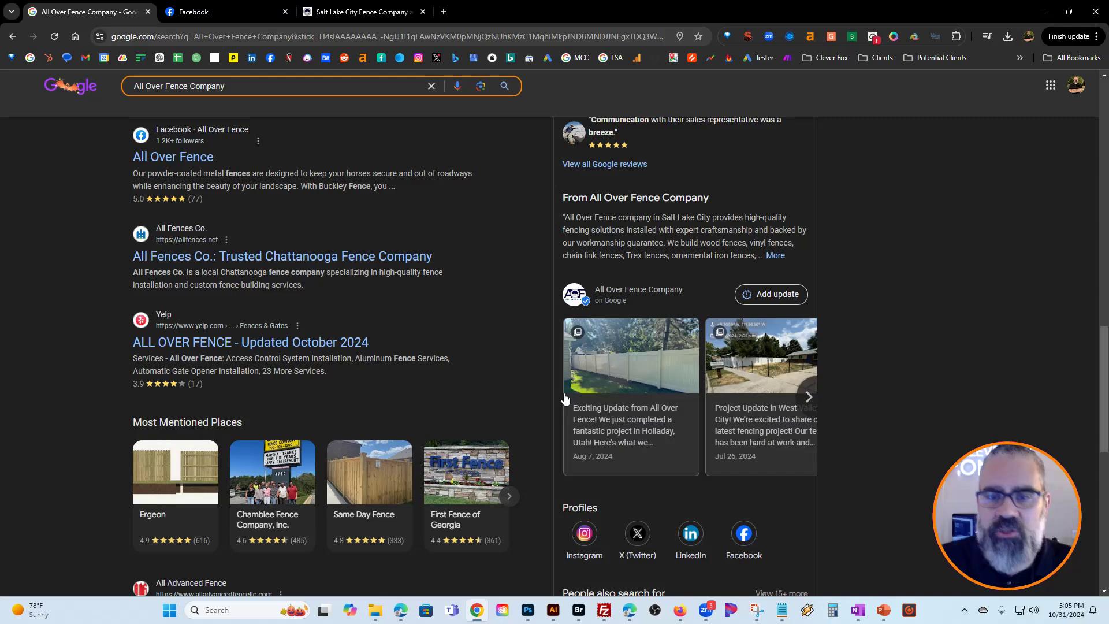
{"action": "scroll", "coordinate": [551, 418], "scroll_direction": "up", "scroll_amount": 10}
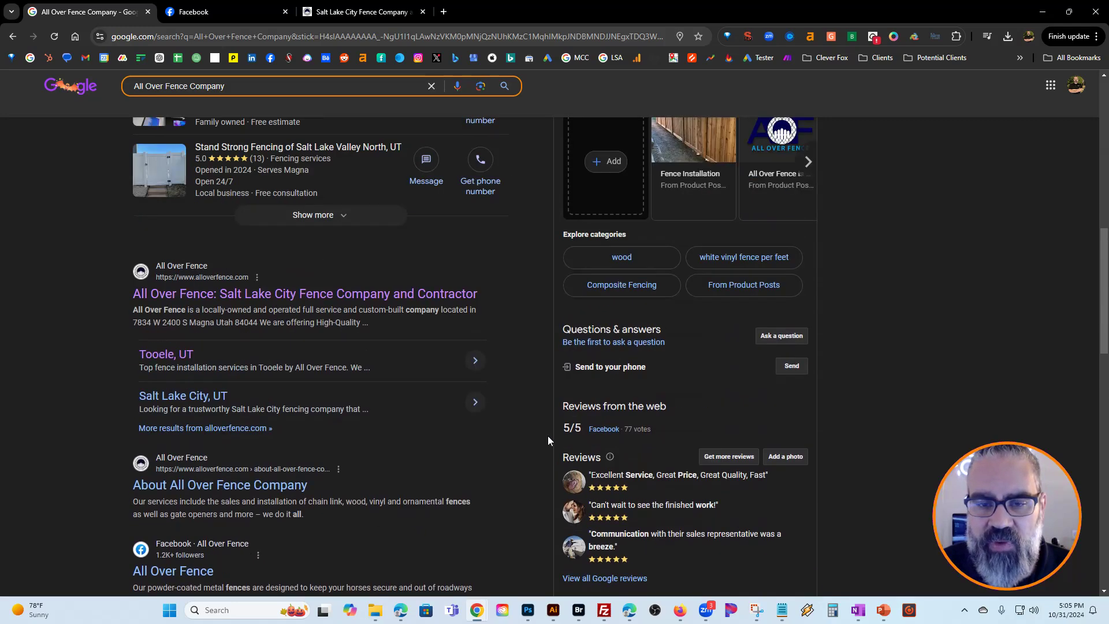
{"action": "scroll", "coordinate": [542, 446], "scroll_direction": "up", "scroll_amount": 4}
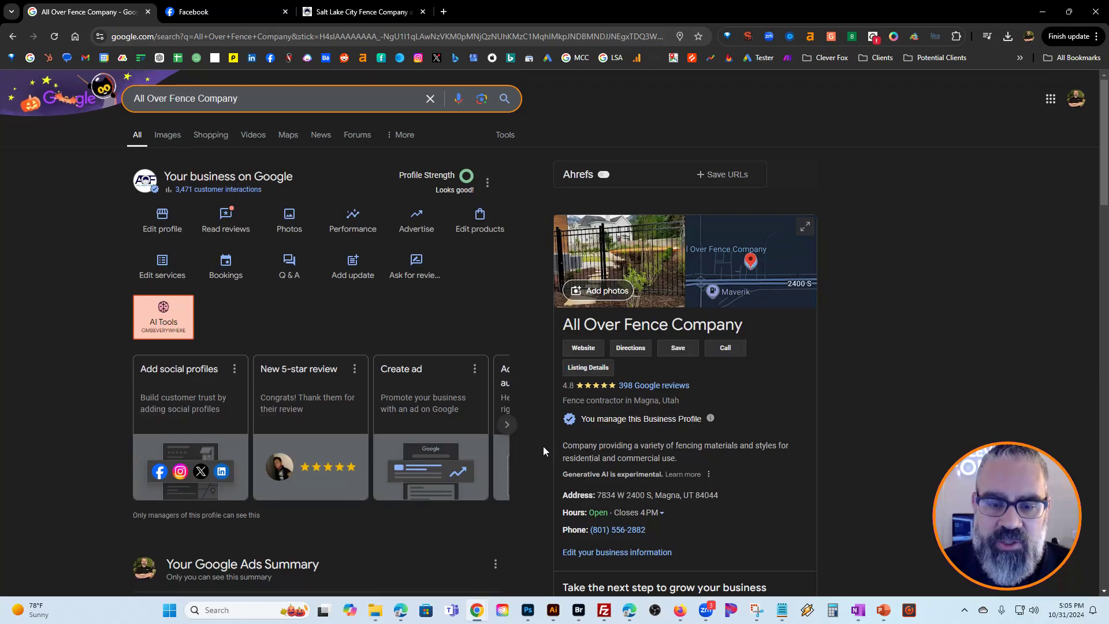